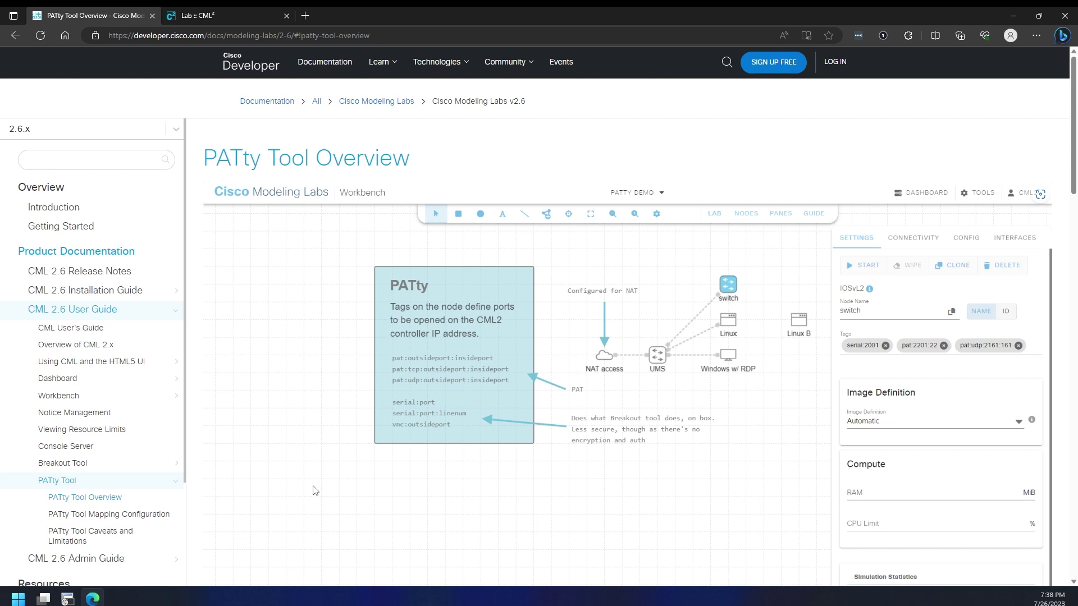
Step: Run sudo vi /etc/default/patty.env in SecureCRT and enter the sudo password
left_click(80, 596)
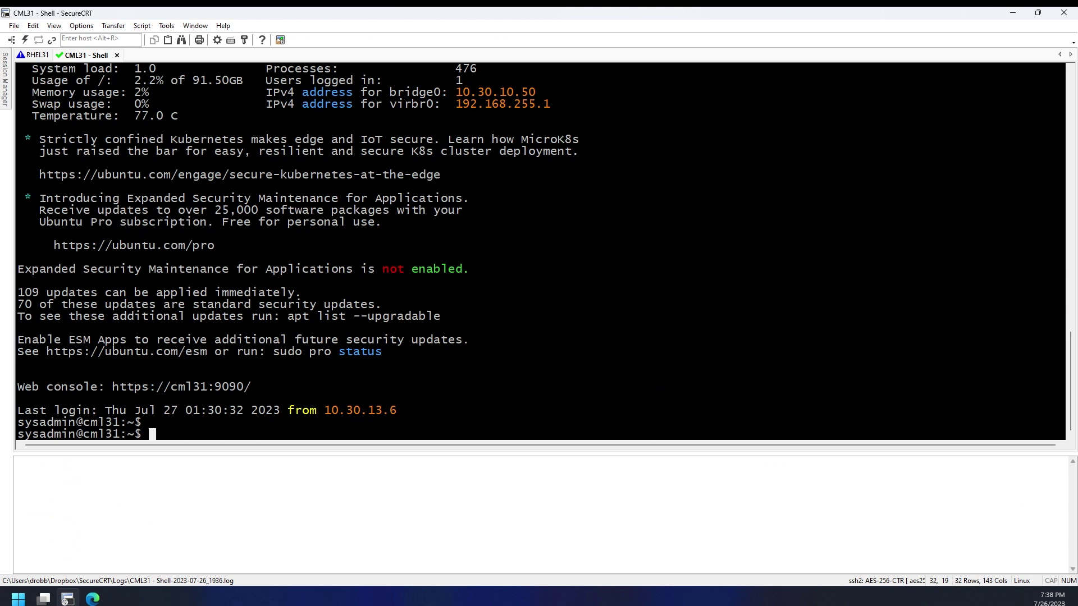
type("sudo vi /etc/def")
key("Tab")
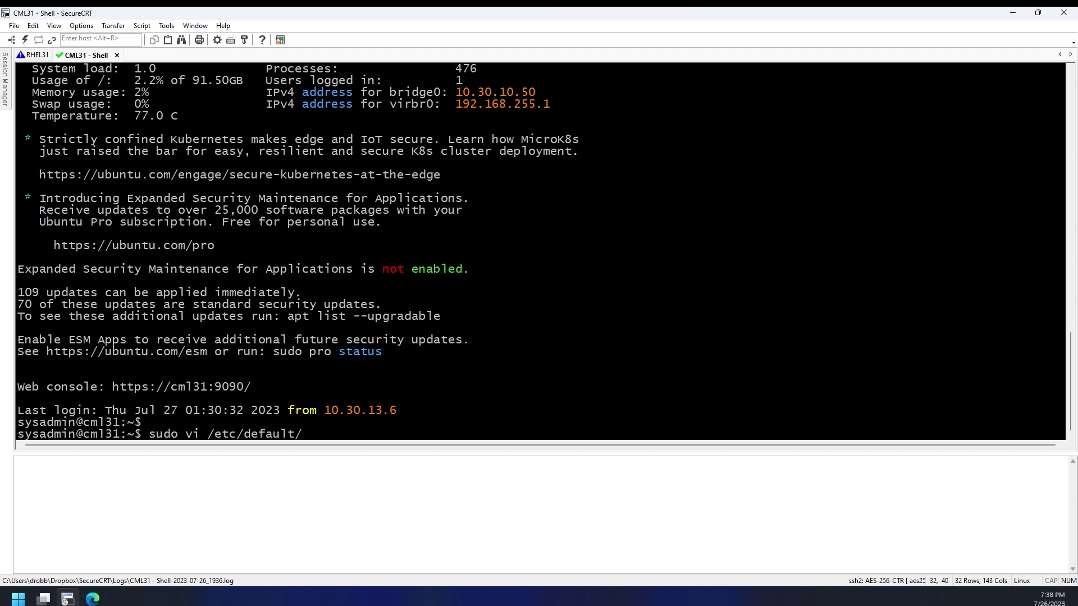
type("pa")
key("Tab")
key("Return")
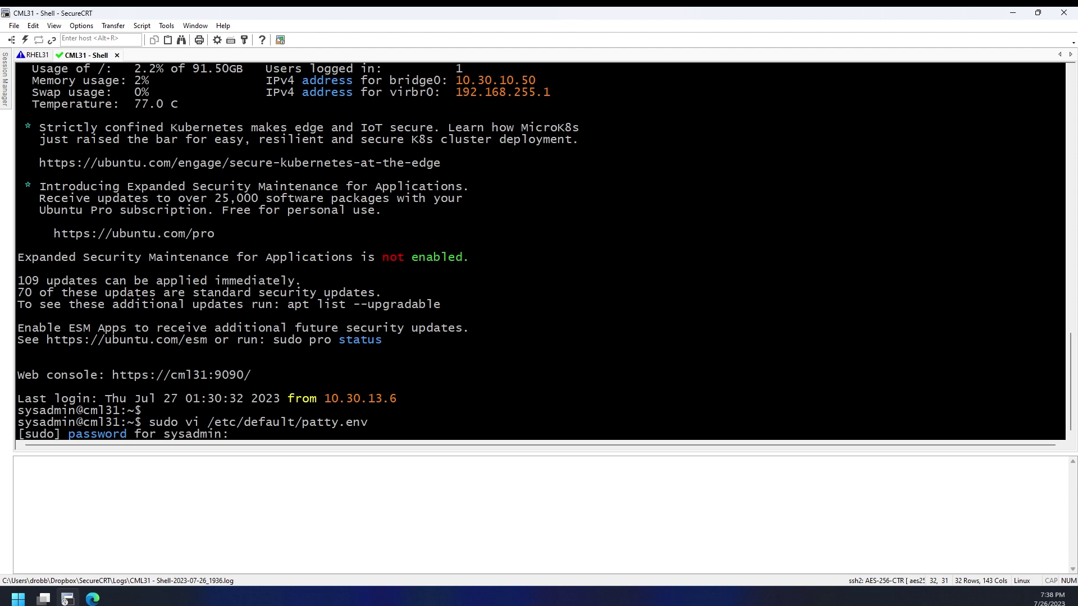
key("Return")
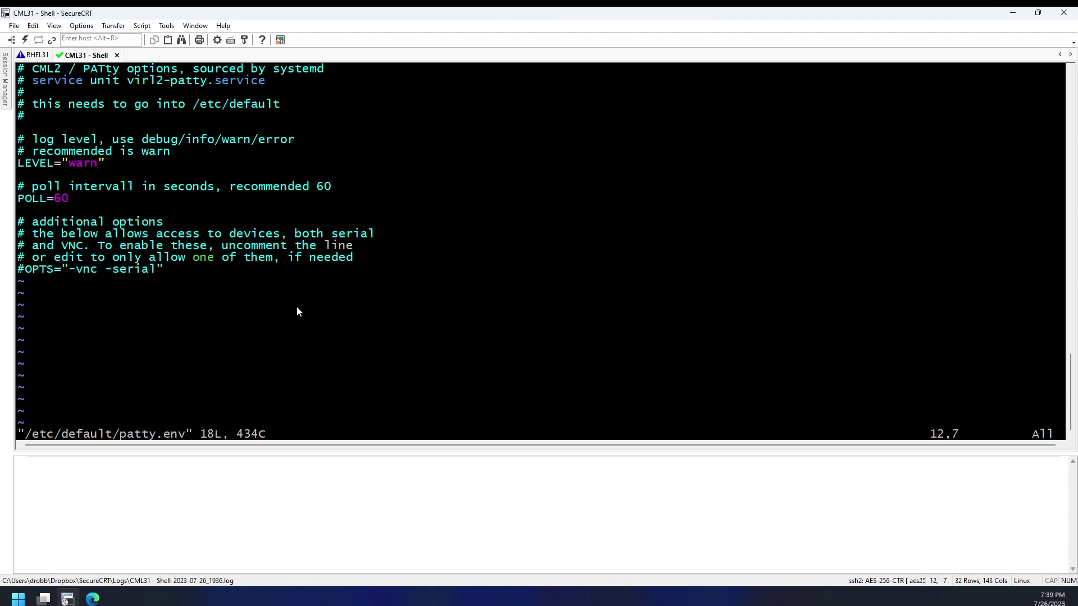
Step: Change POLL=60 to POLL=5 and uncomment the OPTS="-vnc -serial" line
key("s")
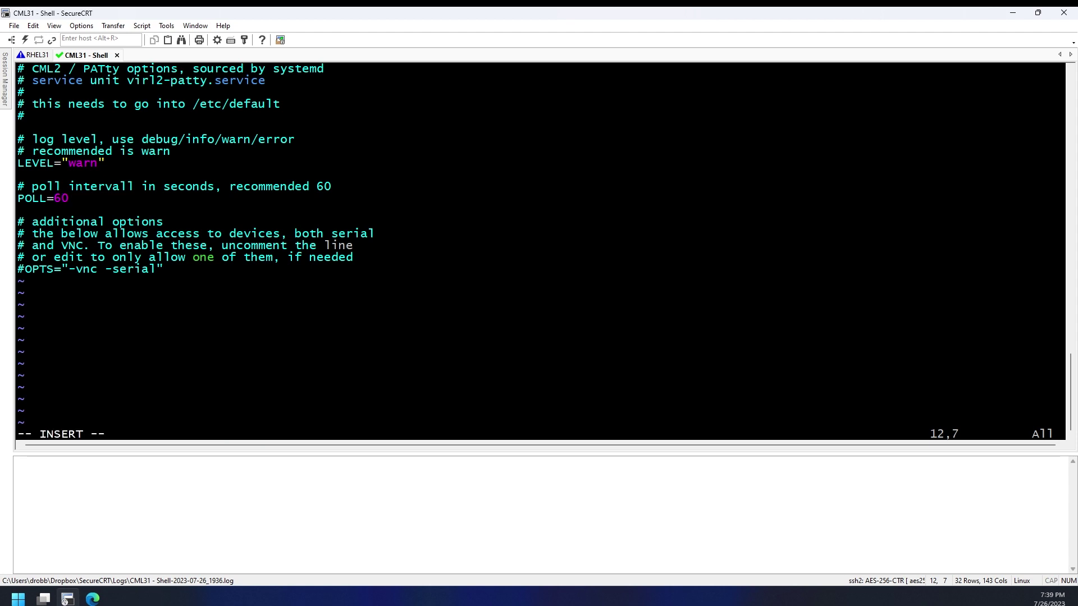
key("BackSpace")
type("5")
key("Down")
key("Down")
key("Down")
key("Down")
key("Down")
key("Down")
key("Left")
key("Left")
key("Left")
key("Left")
key("Left")
key("BackSpace")
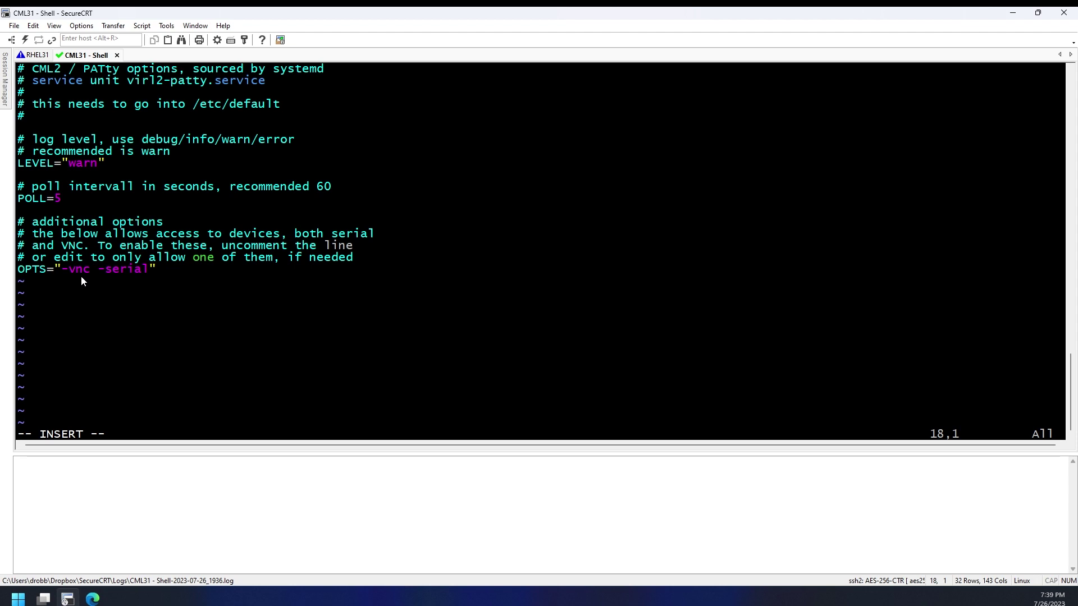
Step: Save patty.env and exit vi with :wq
key("Escape")
type(":wq")
key("Return")
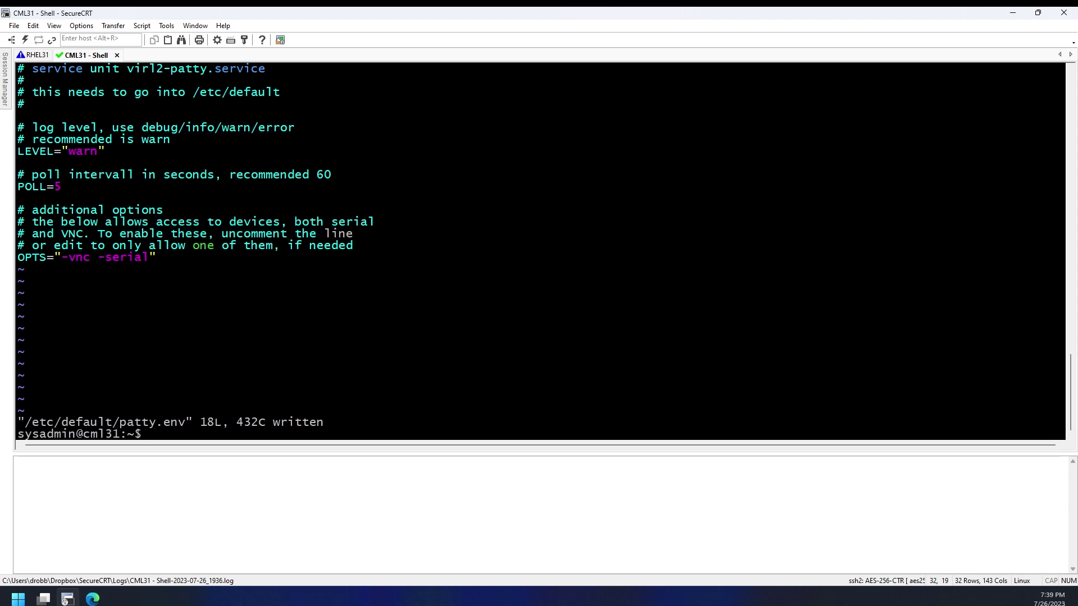
Step: Run sudo systemctl enable virl2-patty.service, copying the service name from the file
type("sudo systemctl enable")
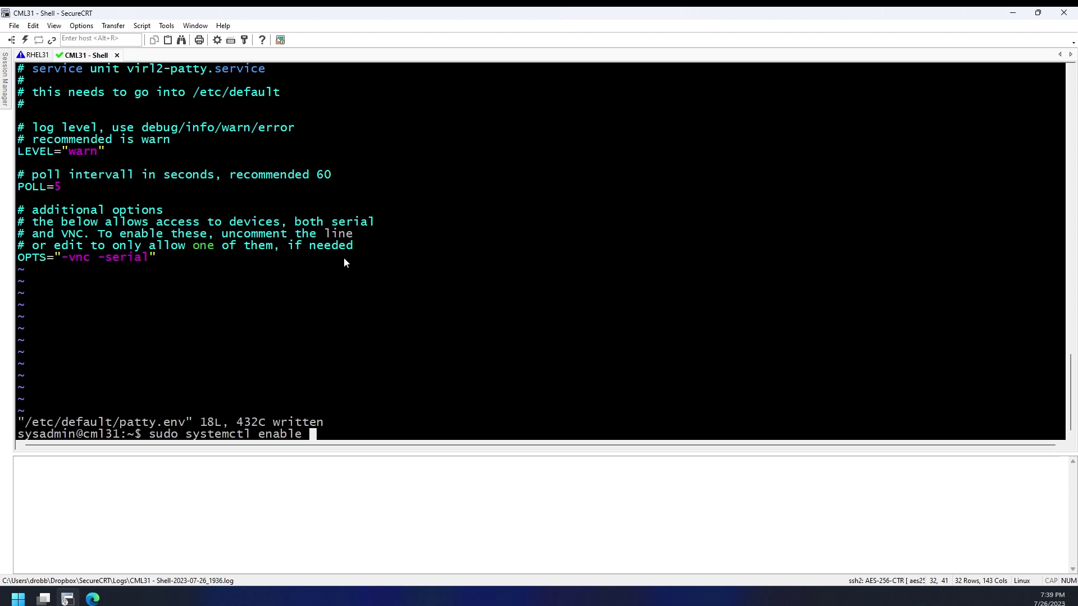
scroll(281, 256, "up", 2)
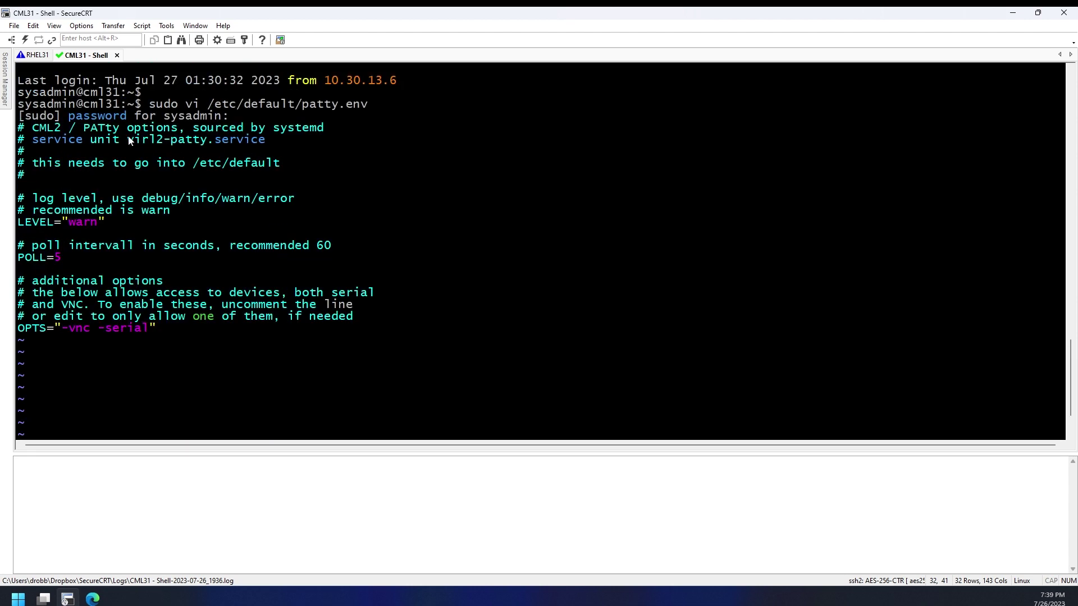
left_click_drag(128, 140, 267, 141)
key("ctrl+c")
scroll(400, 218, "down", 2)
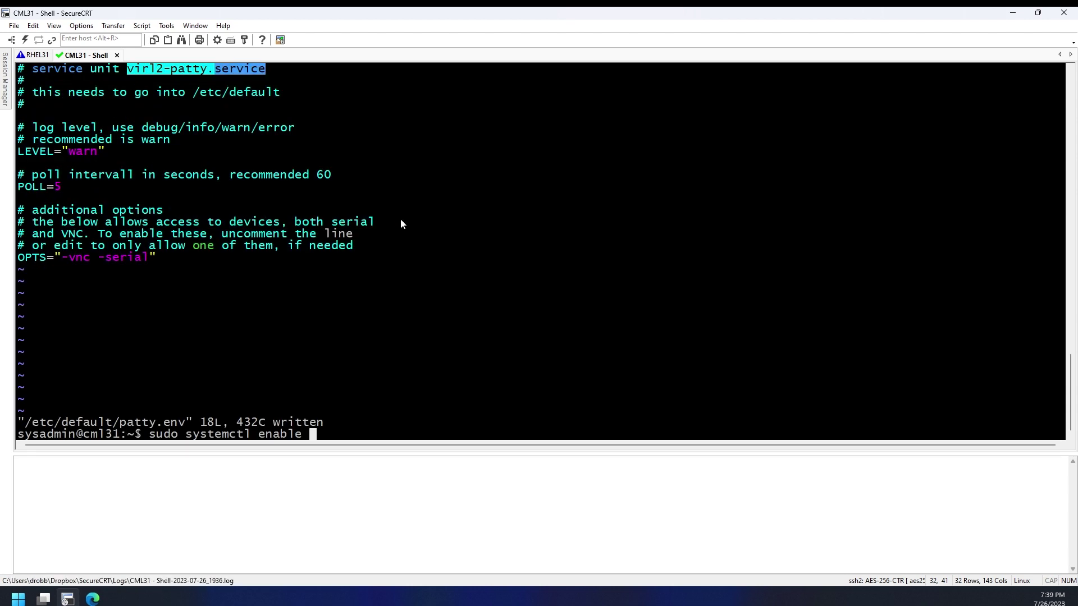
right_click(400, 218)
key("Return")
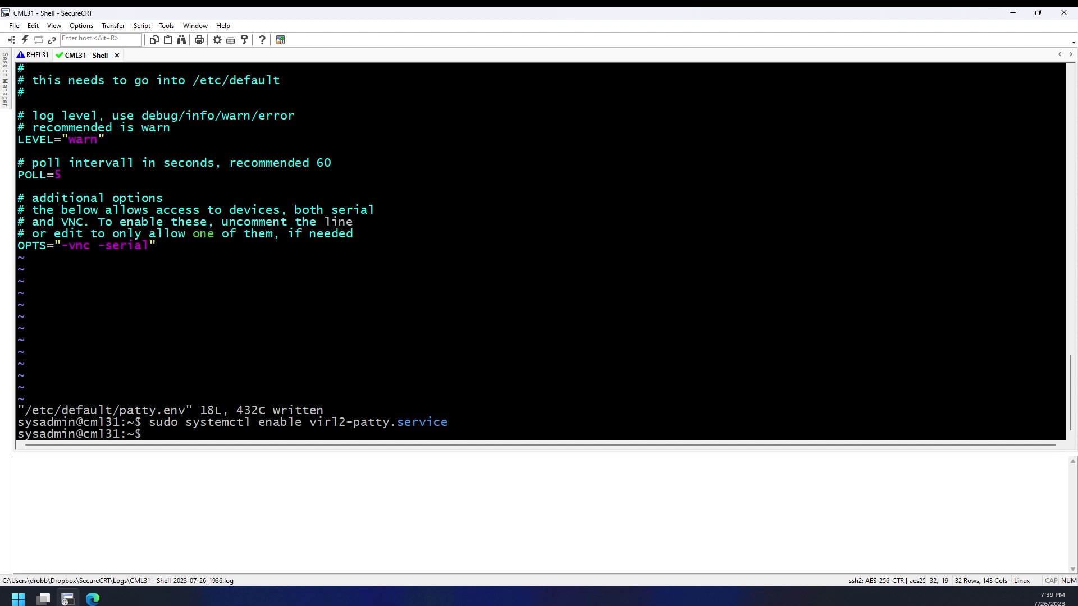
Step: Run sudo systemctl start virl2-patty.service by editing the recalled command
key("Up")
key("Left")
key("Left")
key("Left")
key("Left")
key("Left")
key("Left")
key("Left")
key("Left")
key("BackSpace")
key("BackSpace")
key("BackSpace")
key("BackSpace")
key("BackSpace")
key("BackSpace")
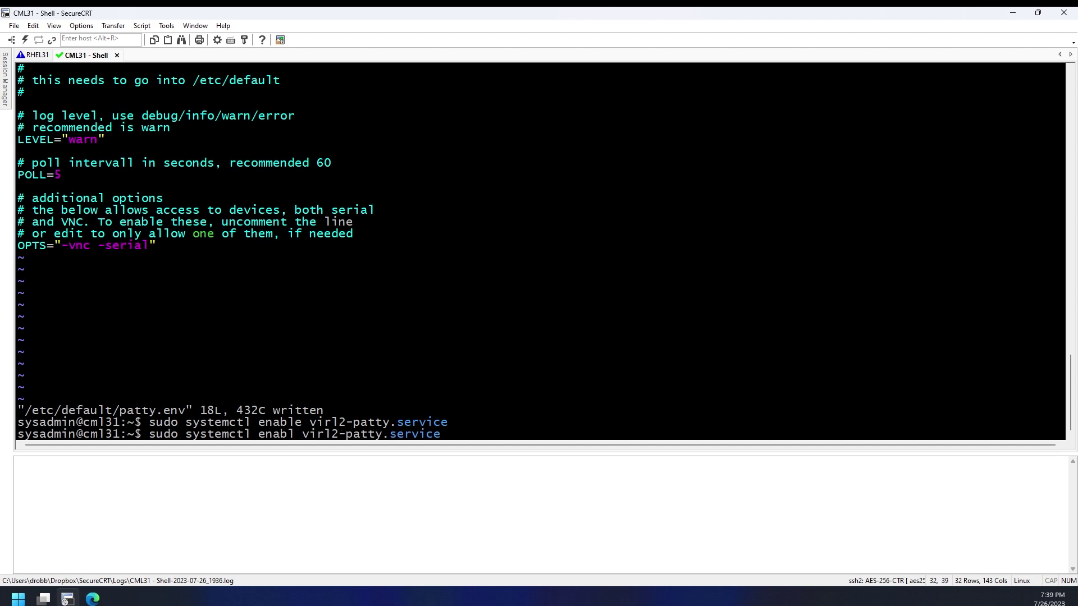
type("start")
key("Return")
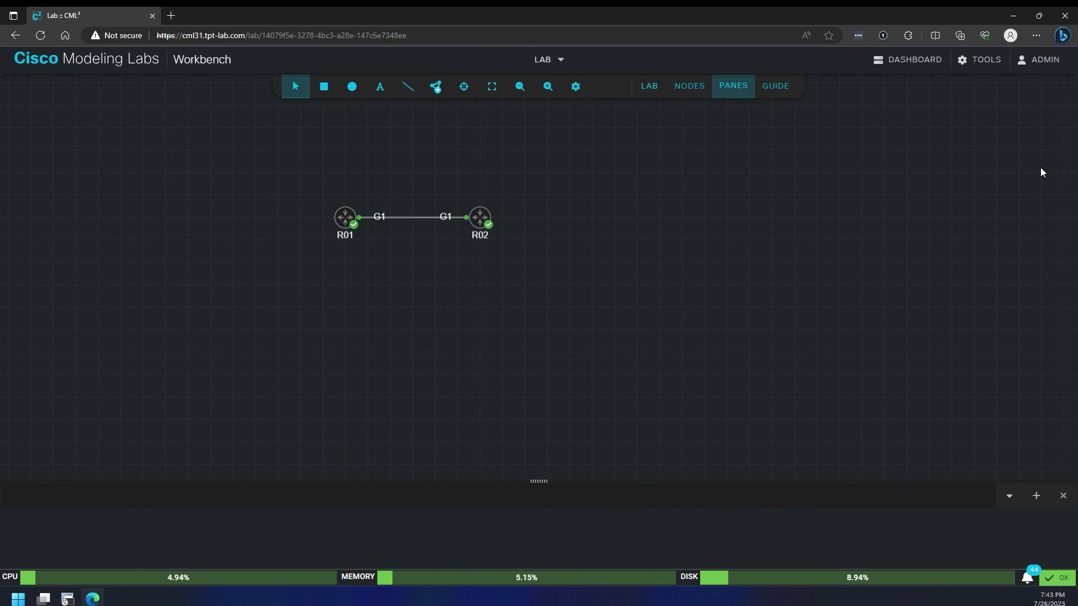
Step: Open and connect a console for R01, enlarging the pane to show its prompt
left_click(443, 94)
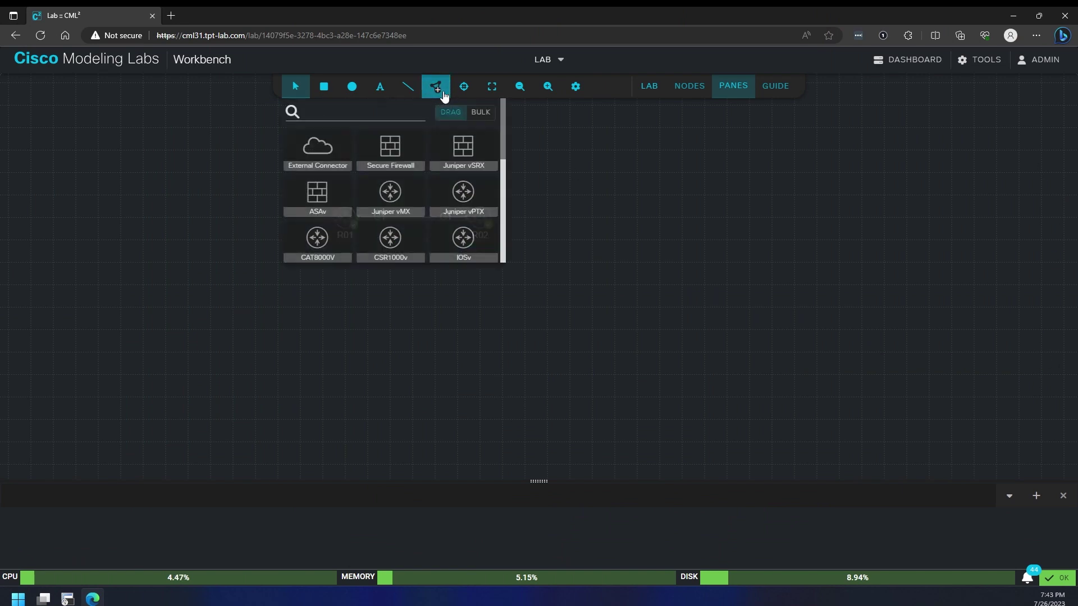
scroll(379, 173, "down", 1)
scroll(379, 173, "down", 3)
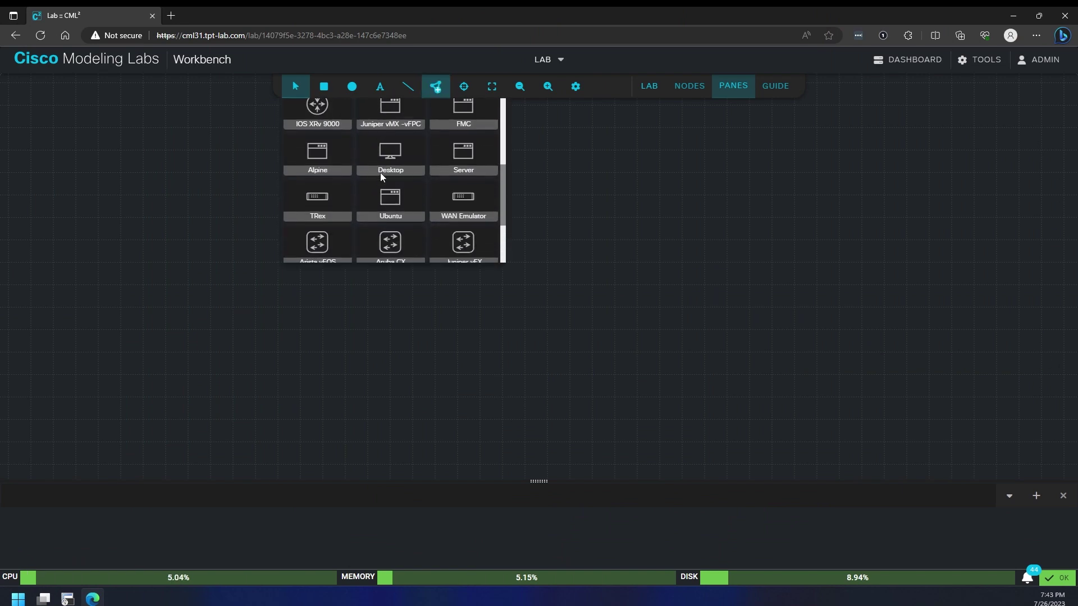
scroll(379, 173, "up", 5)
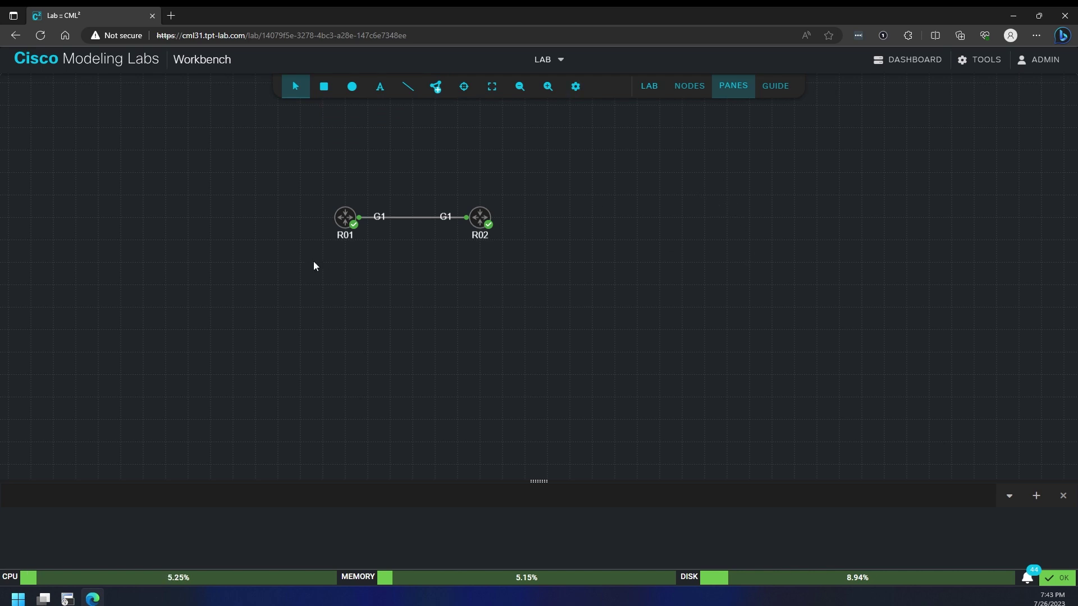
right_click(339, 227)
left_click(389, 345)
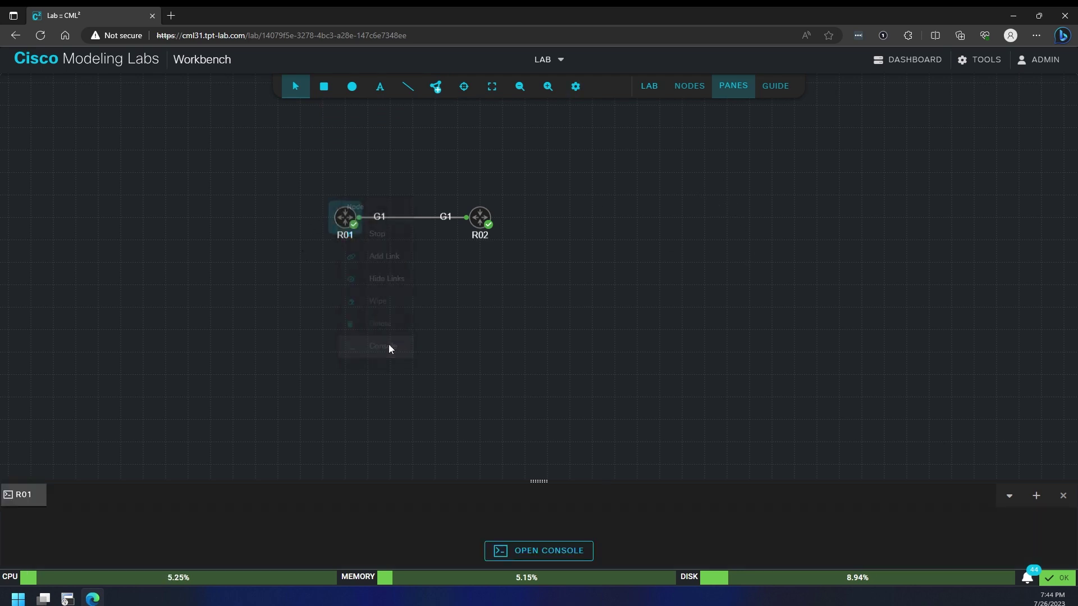
left_click(509, 548)
left_click_drag(539, 480, 539, 342)
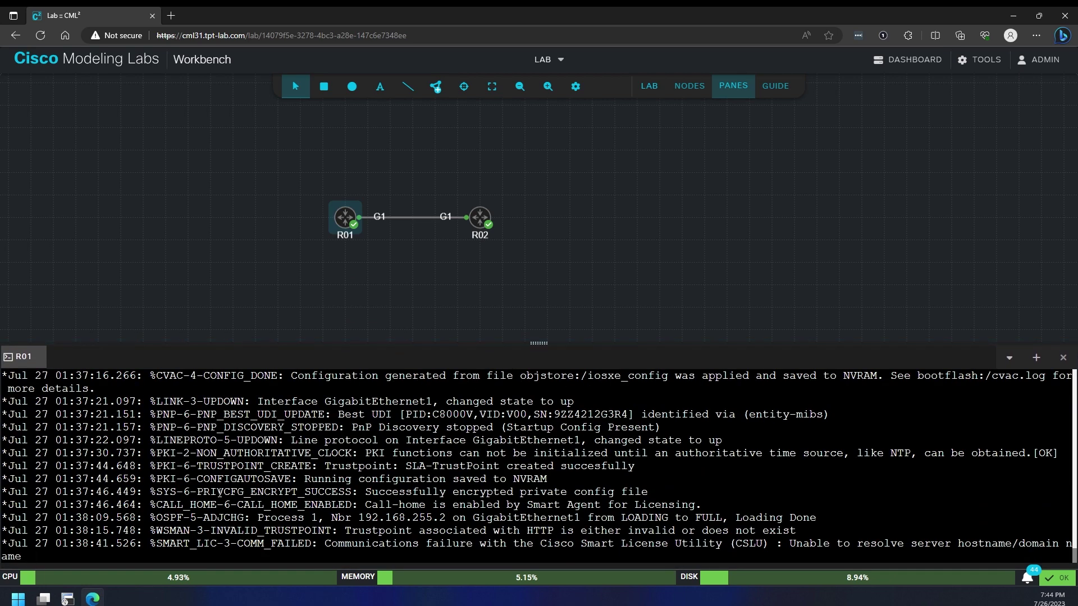
key("Return")
key("Return")
key("Return")
key("Return")
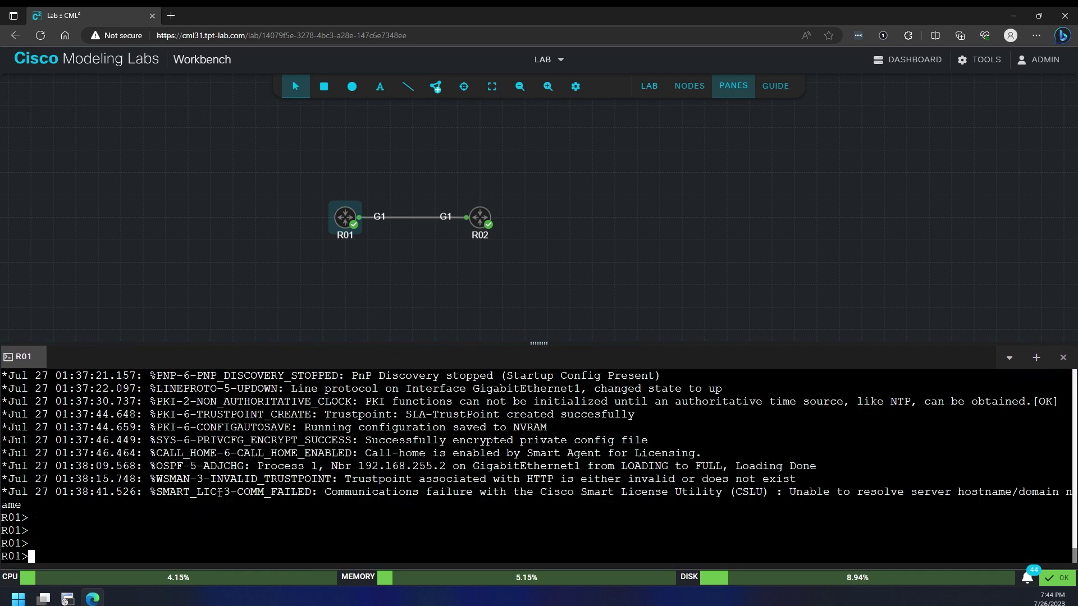
Step: Open and connect a console for R02, then check both R01 and R02 console tabs
right_click(481, 223)
left_click(519, 341)
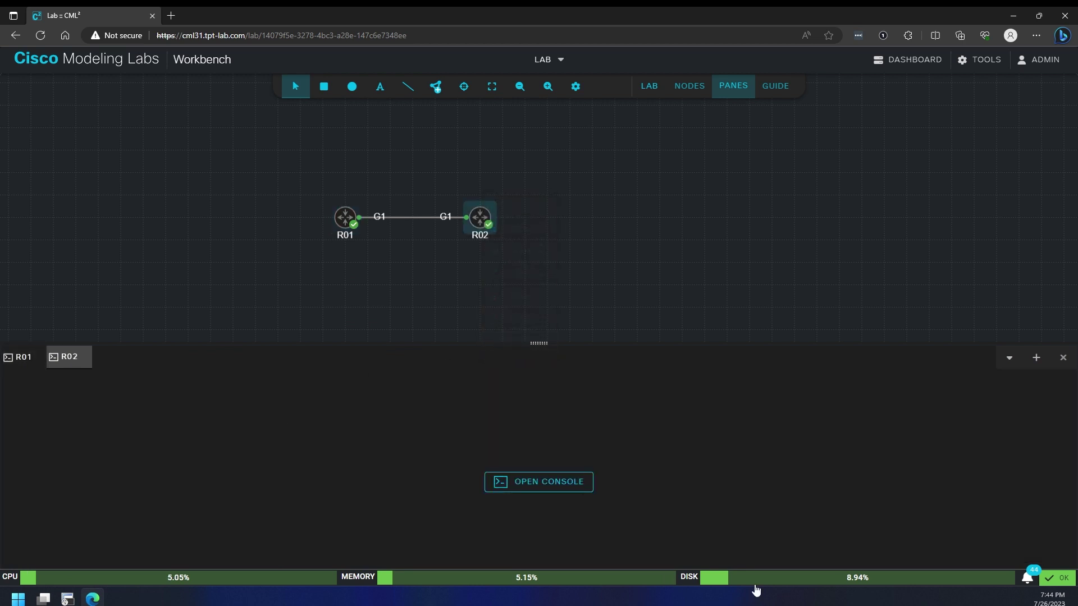
left_click(554, 487)
key("Return")
key("Return")
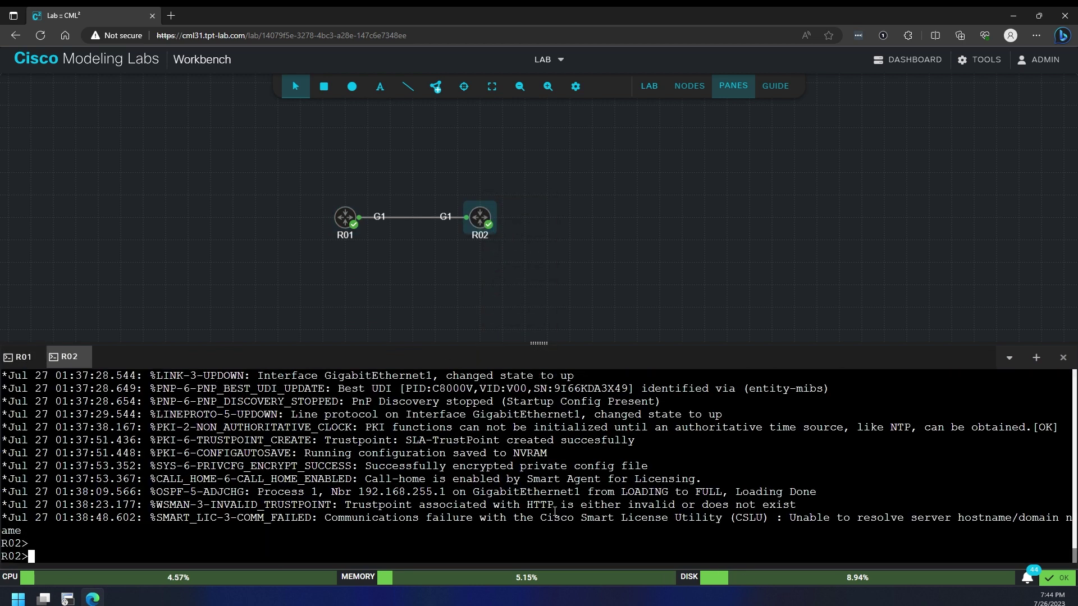
left_click(23, 357)
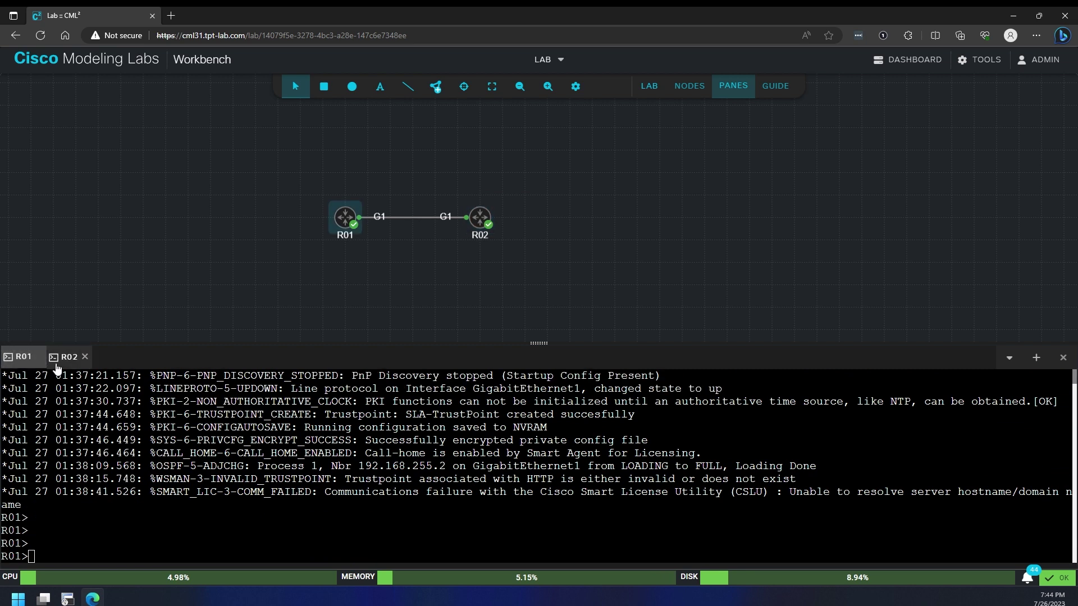
left_click(56, 364)
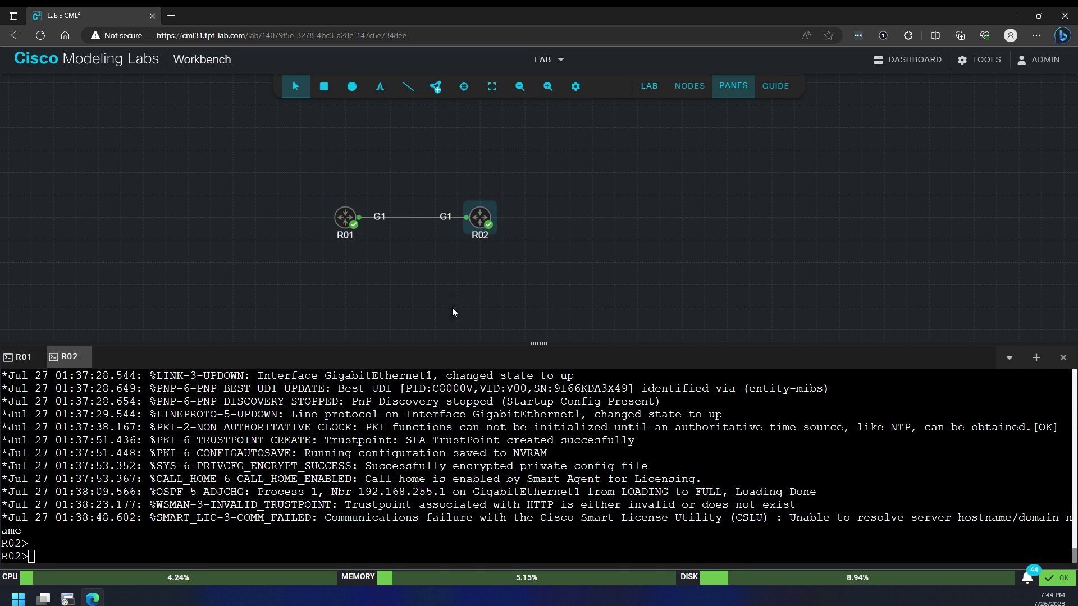
Step: Add the tag serial:2001 to router R01
left_click(342, 223)
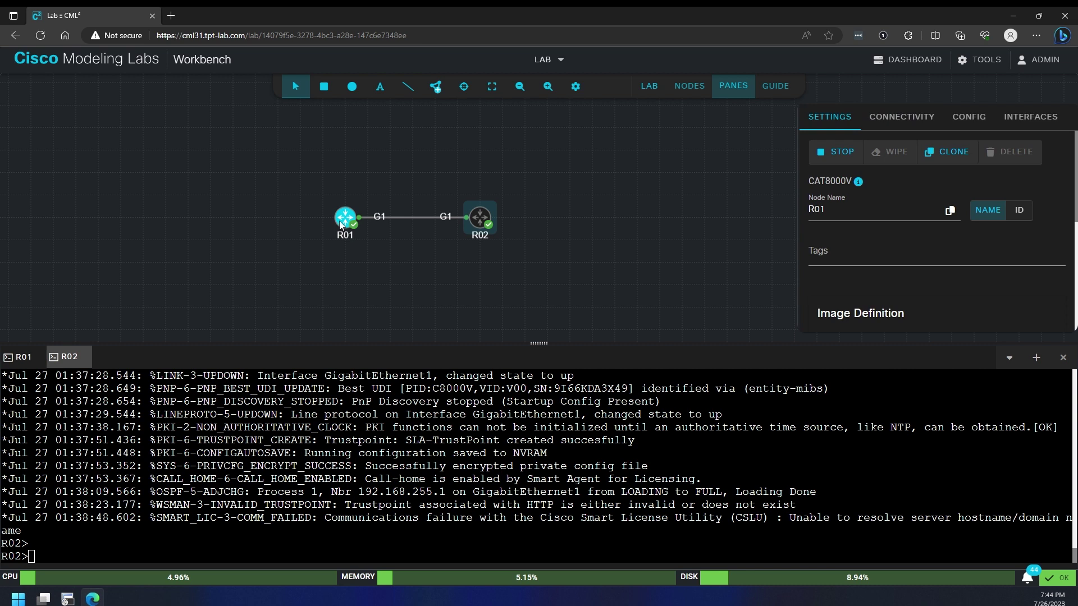
left_click(834, 256)
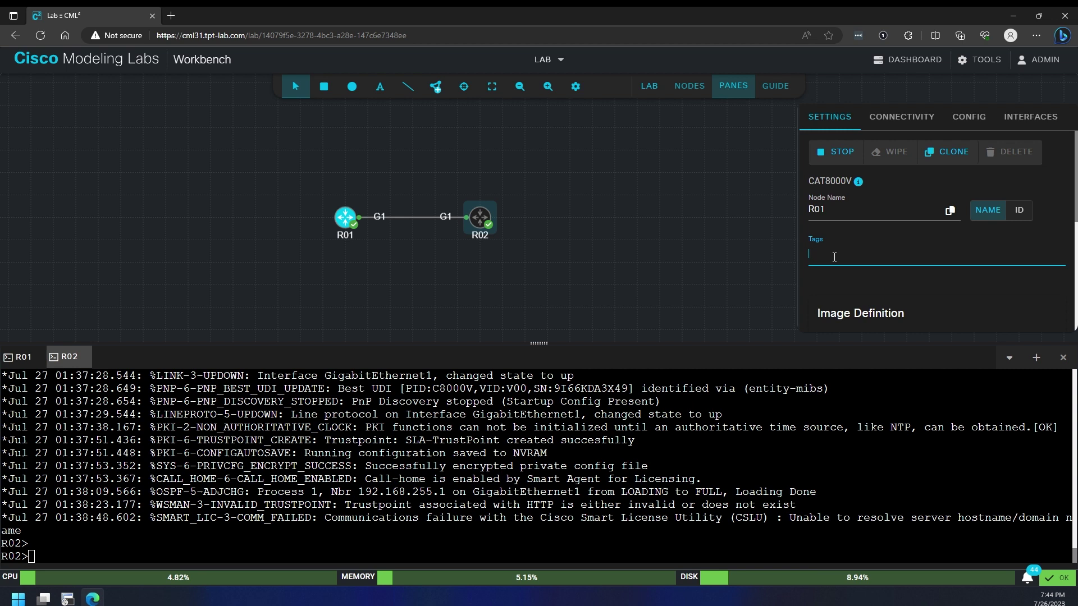
type("serial:2001")
key("Return")
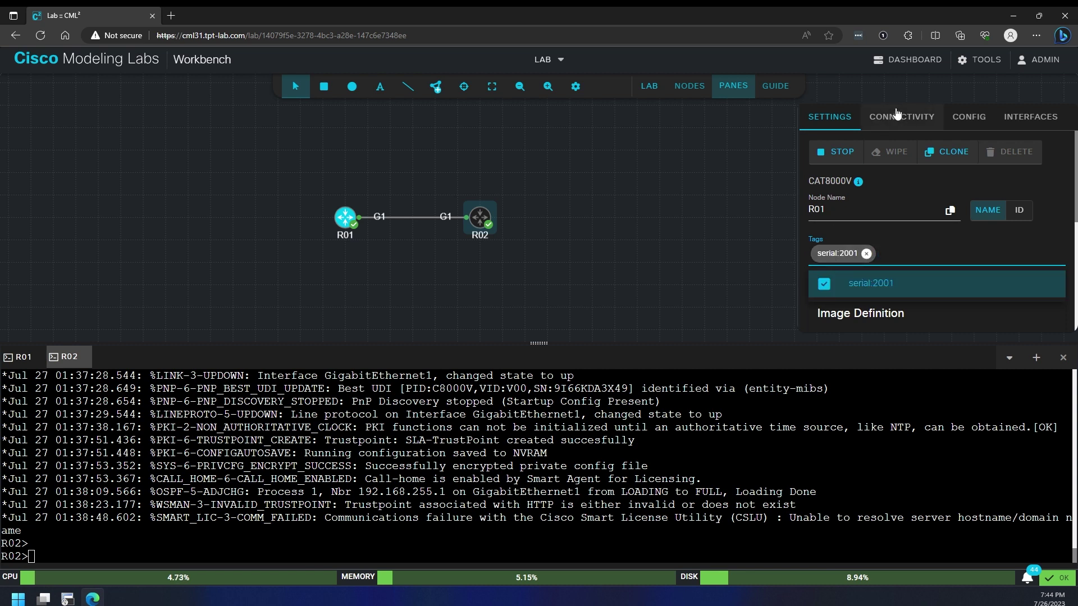
Step: Add the tag serial:2002 to router R02 and deselect it
left_click(480, 217)
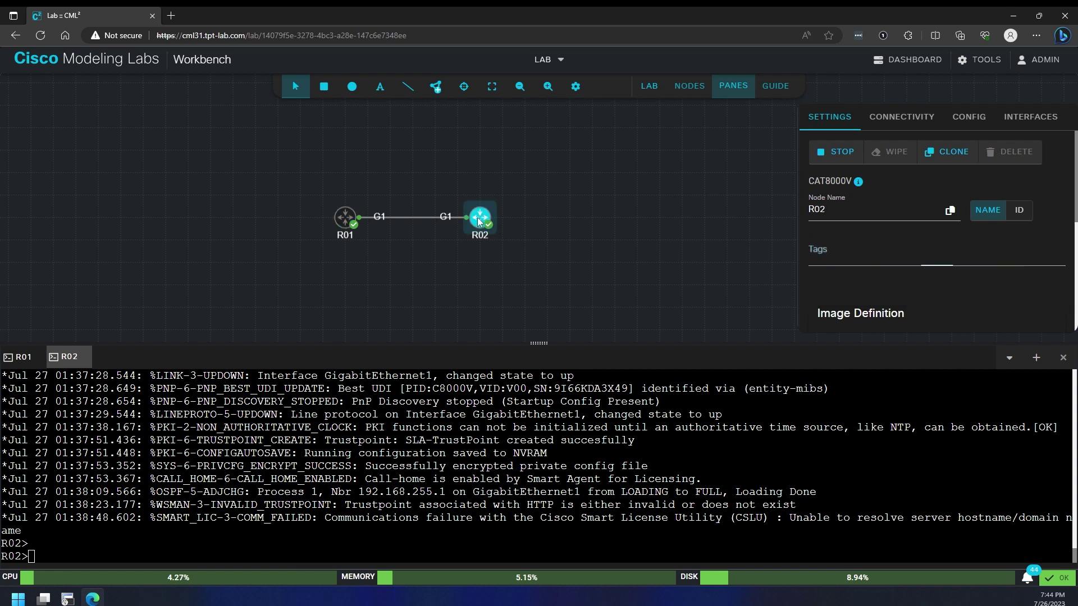
left_click(844, 255)
type("serial:")
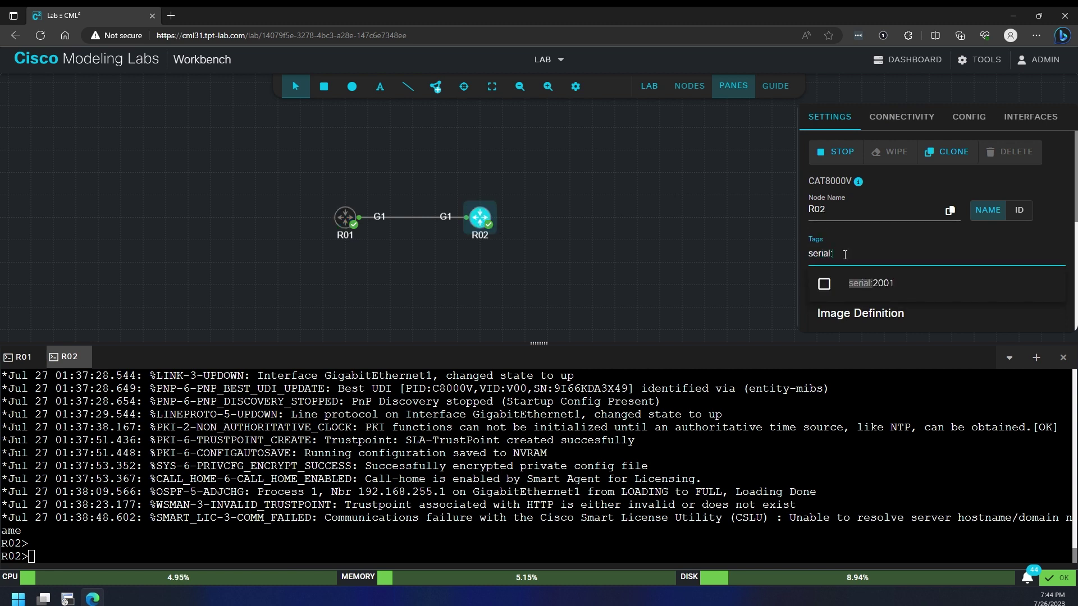
type("2002")
key("Return")
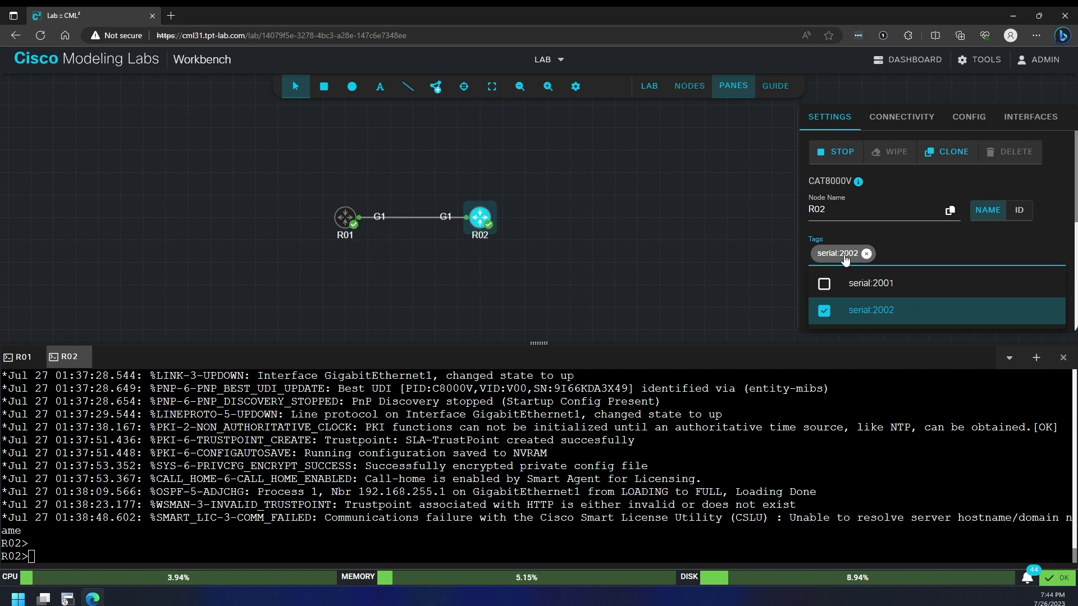
left_click(630, 255)
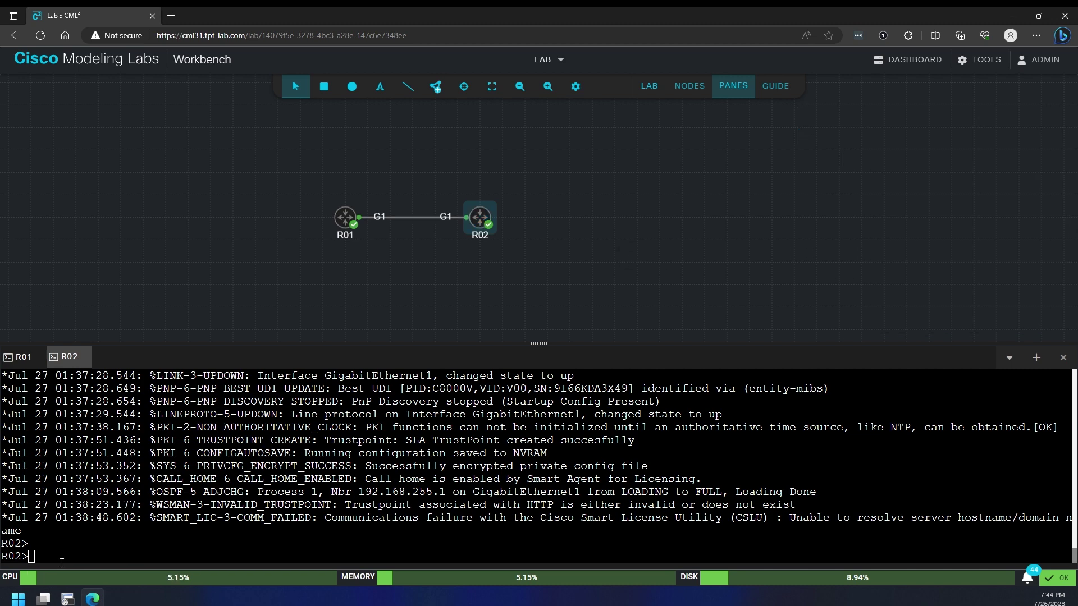
Step: Telnet to cml31.tpt-lab.com on port 2001 and label the session R01
left_click(70, 600)
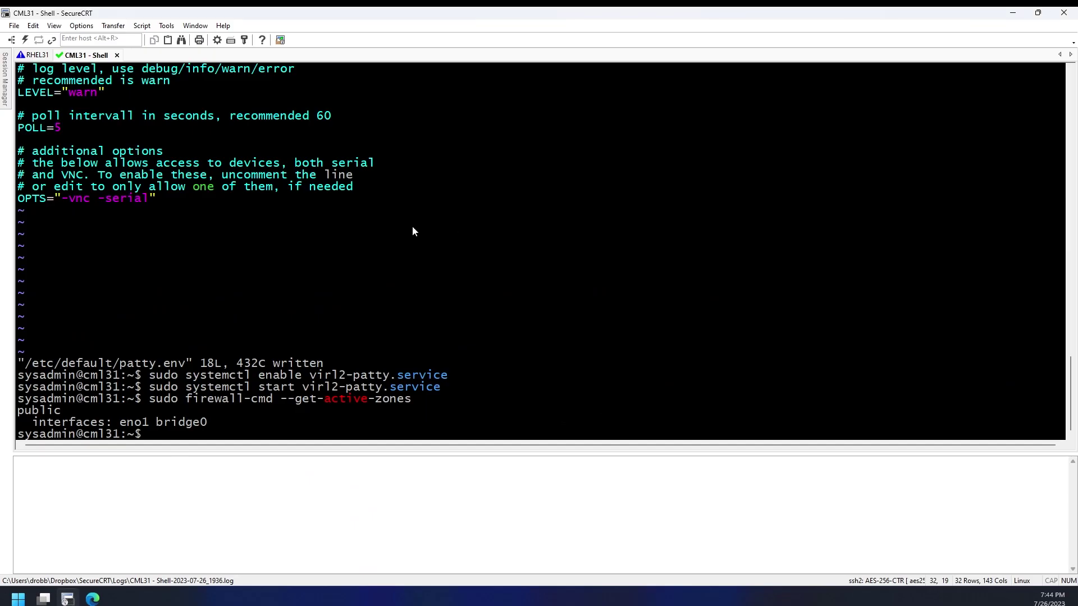
left_click(26, 41)
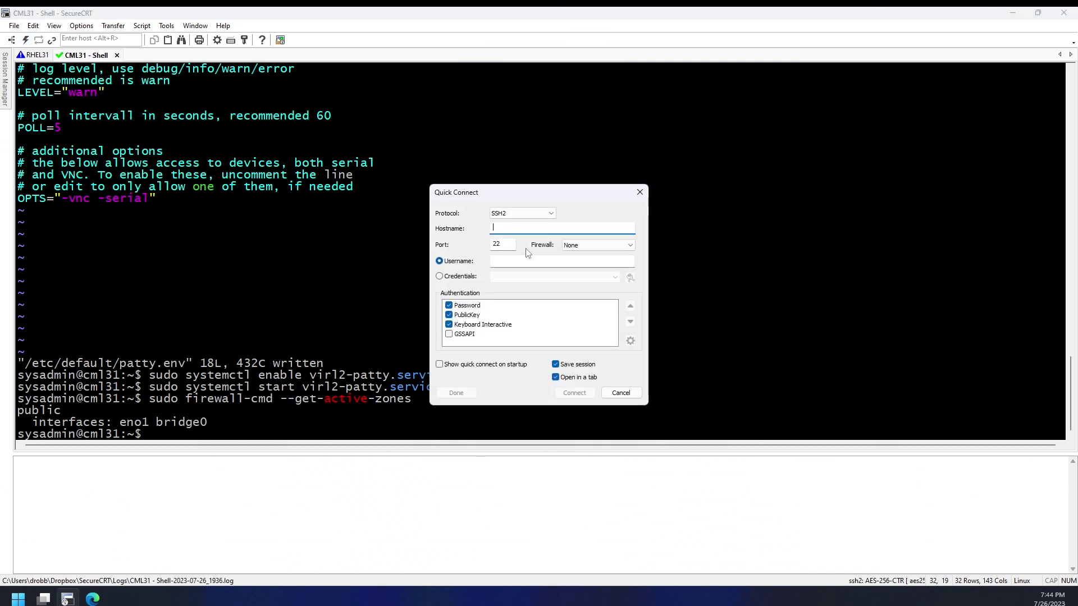
left_click(523, 214)
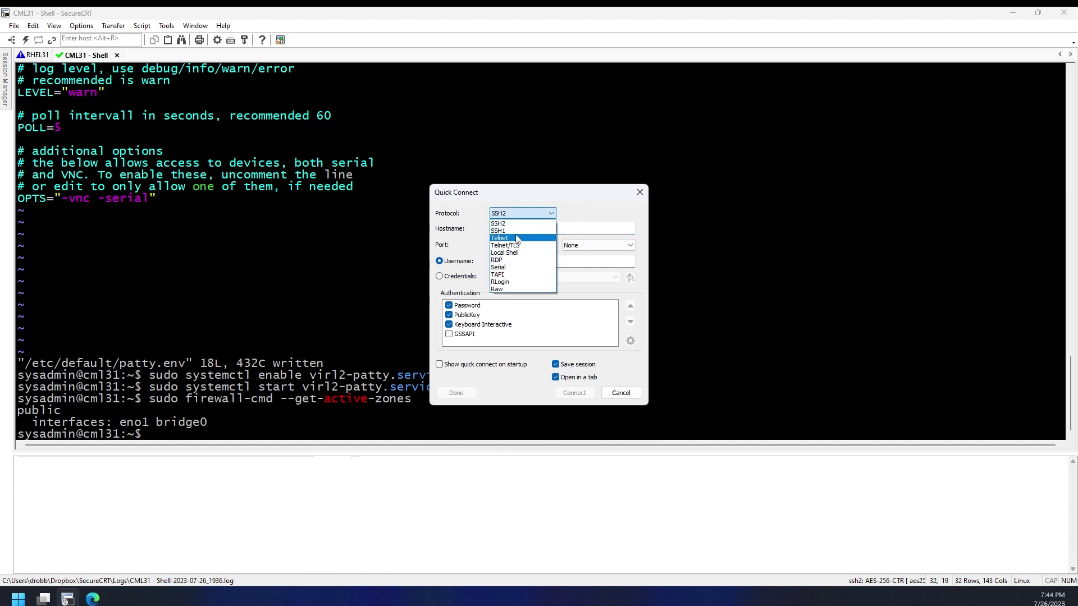
left_click(516, 238)
key("Tab")
type("cml31")
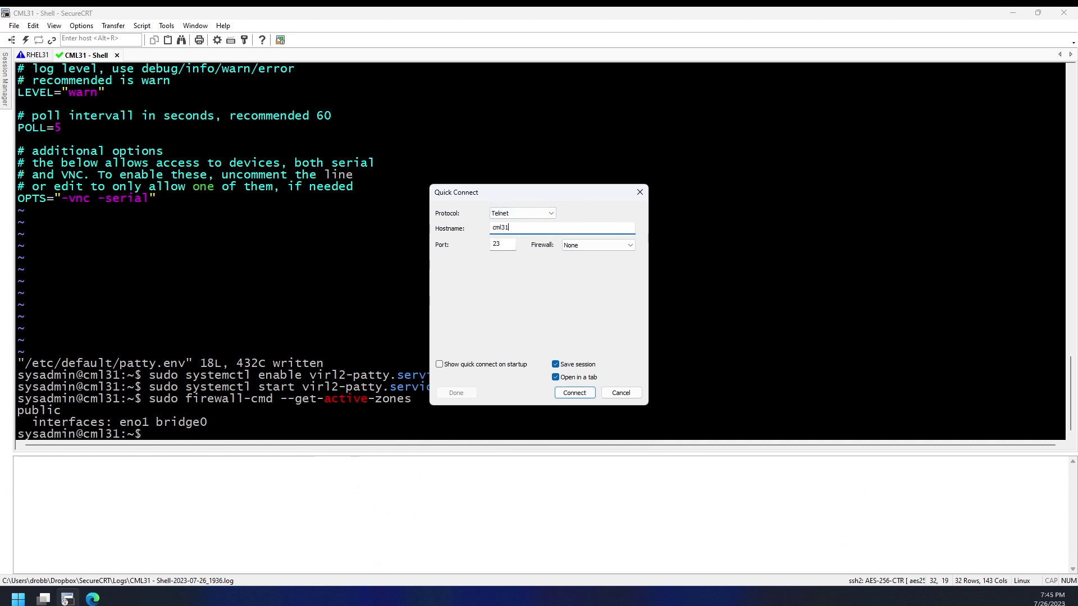
type(".tpt-lab.com")
key("Tab")
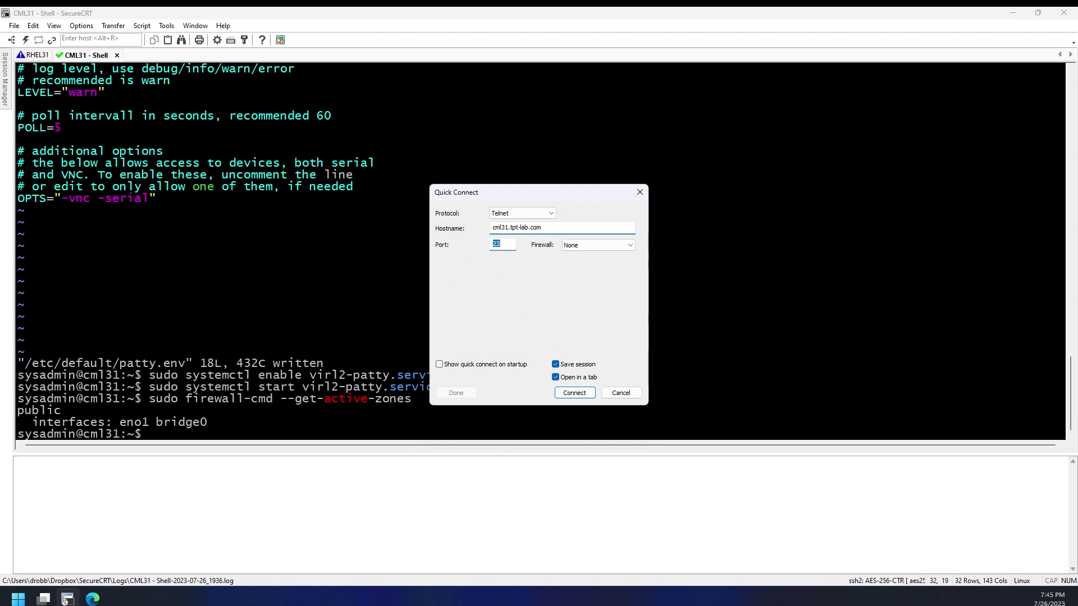
type("2001")
key("Return")
key("Return")
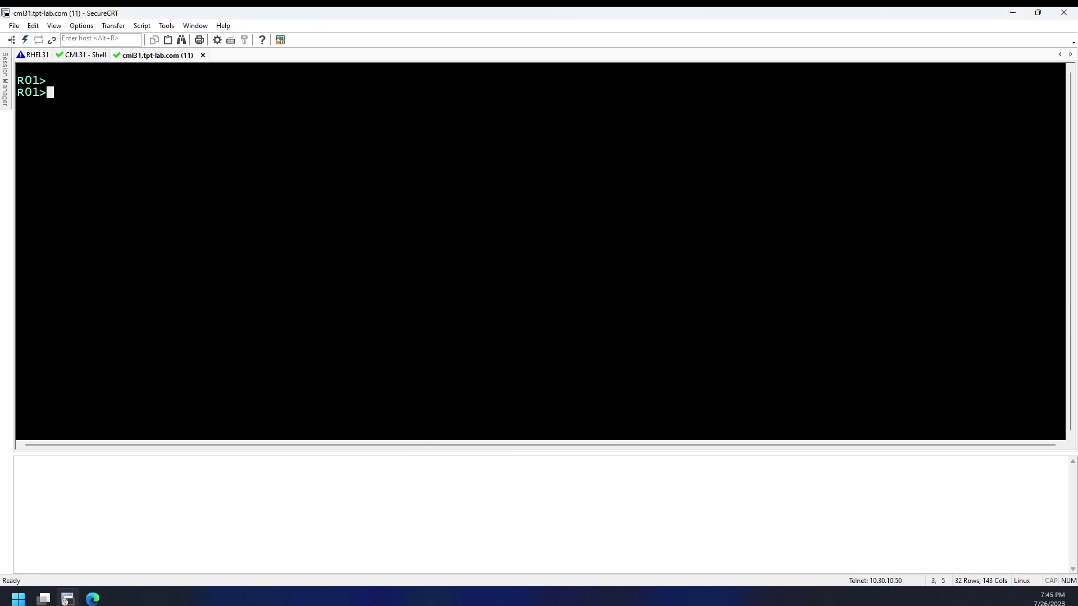
right_click(147, 57)
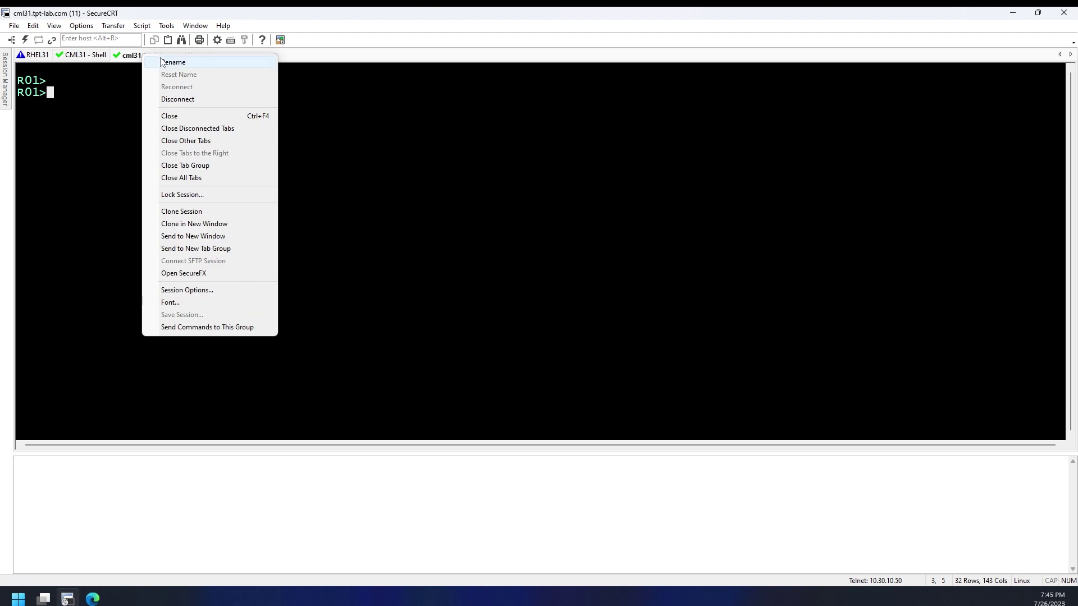
left_click(166, 62)
type("R01")
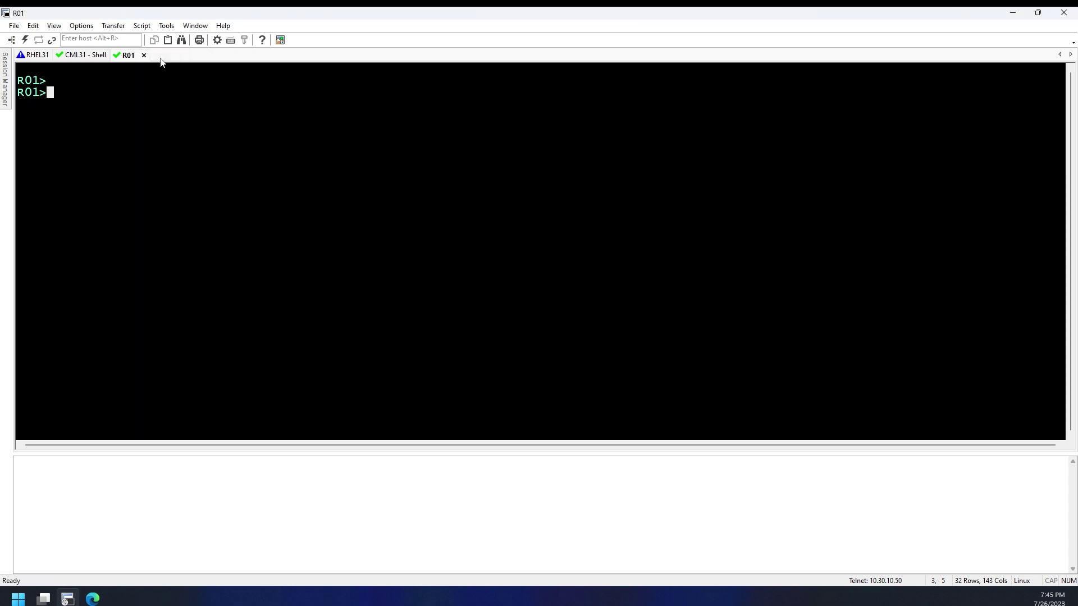
Step: Telnet to the same host on port 2002, label it R02, and return to R01
left_click(24, 40)
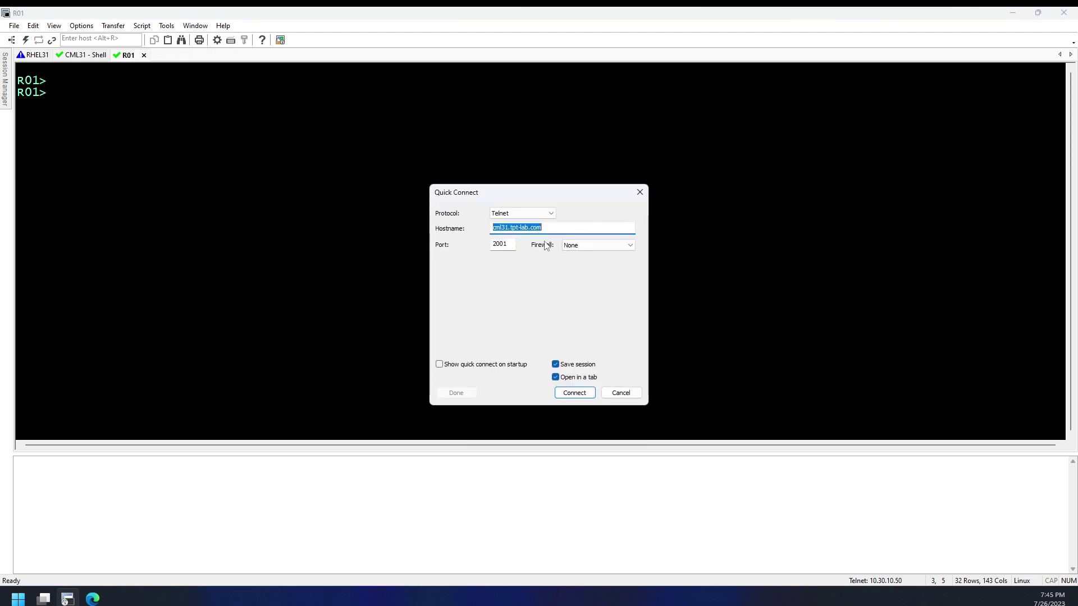
key("Tab")
type("2002")
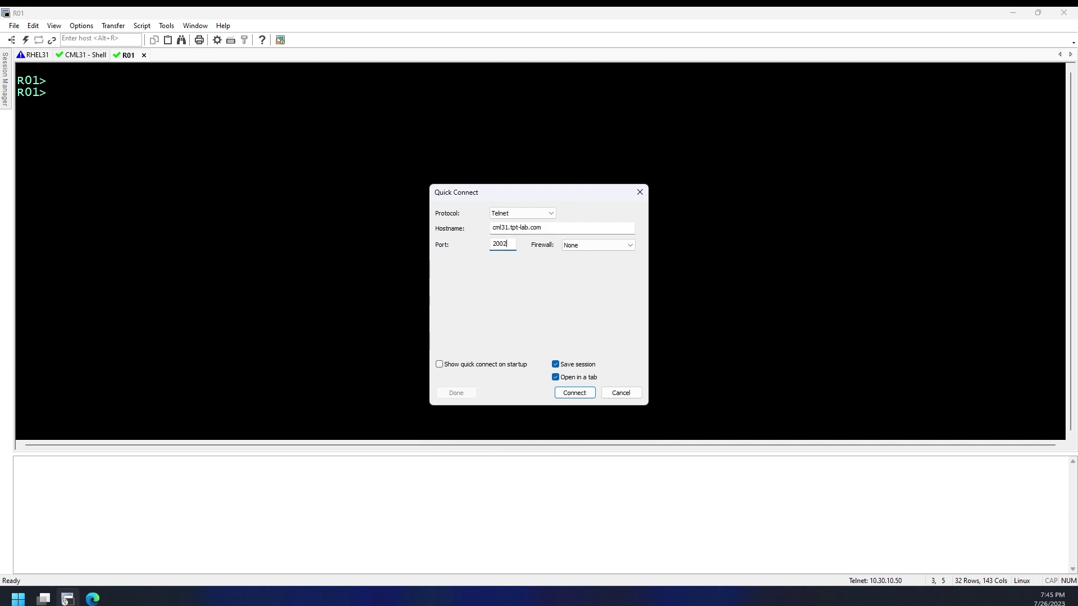
key("Return")
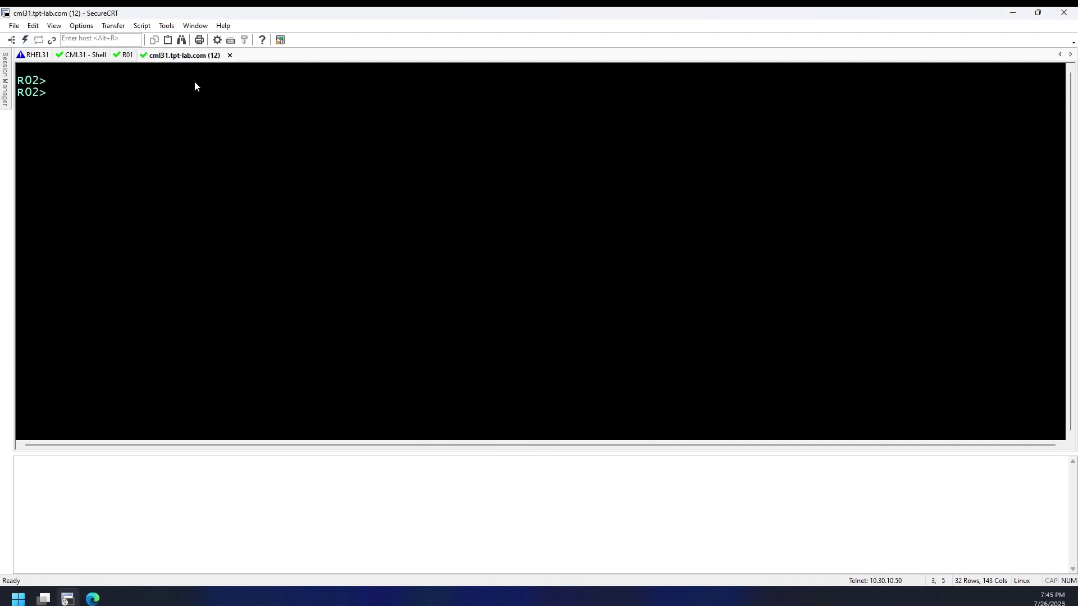
right_click(183, 57)
left_click(203, 69)
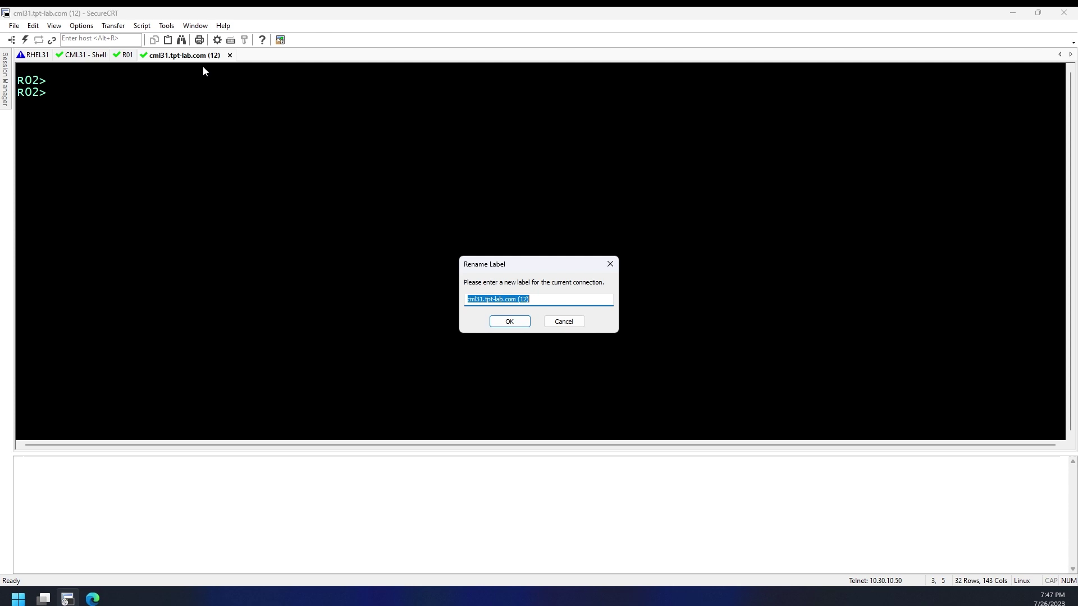
type("R02")
key("Return")
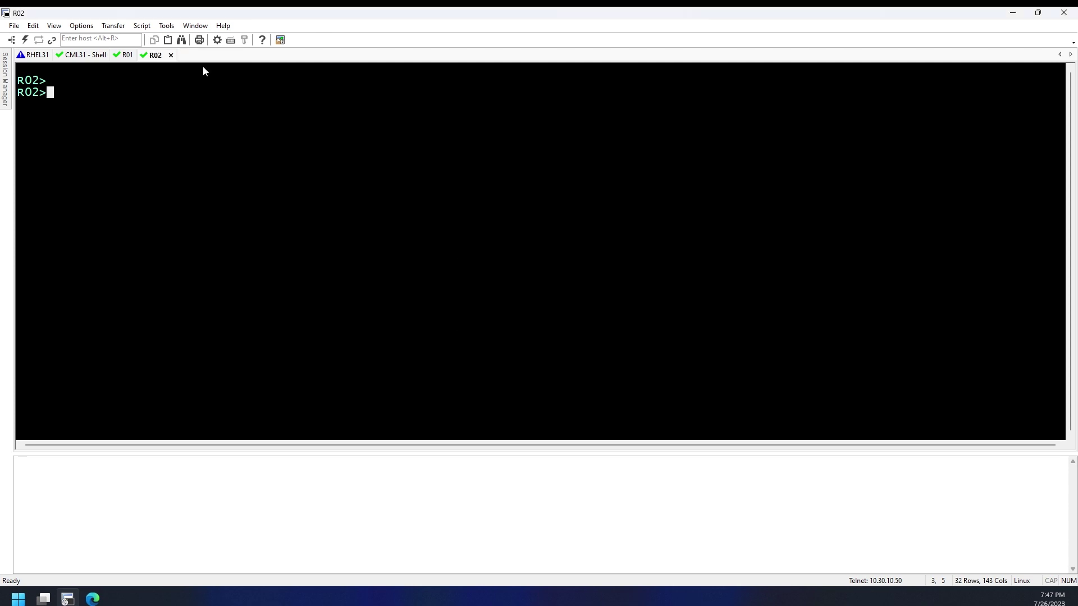
key("ctrl+shift+Tab")
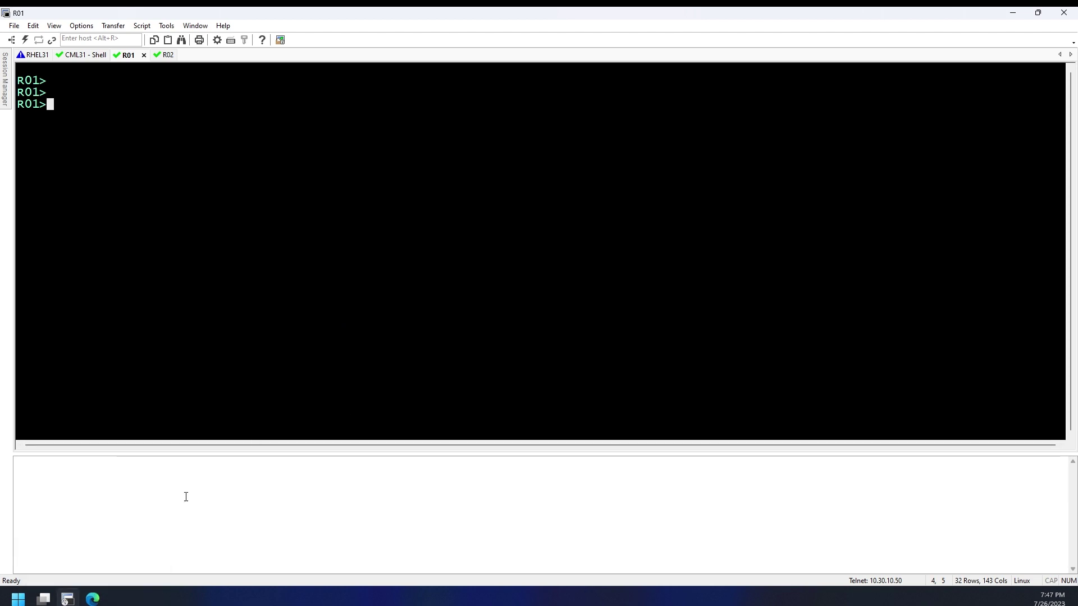
Step: Remove R01's serial:2001 tag and confirm its SecureCRT telnet session has dropped
left_click(100, 601)
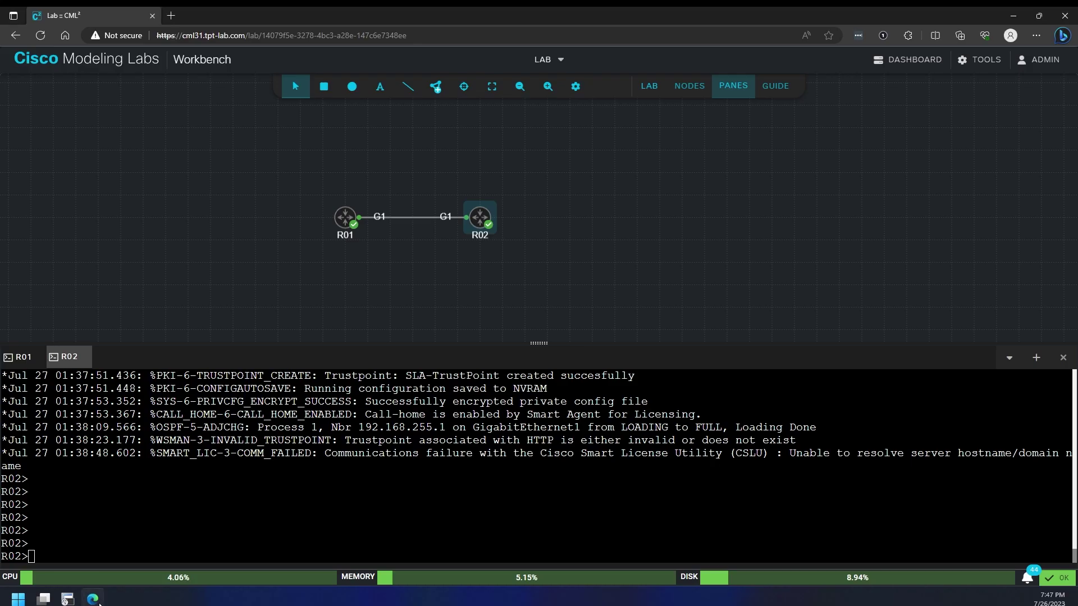
left_click(333, 224)
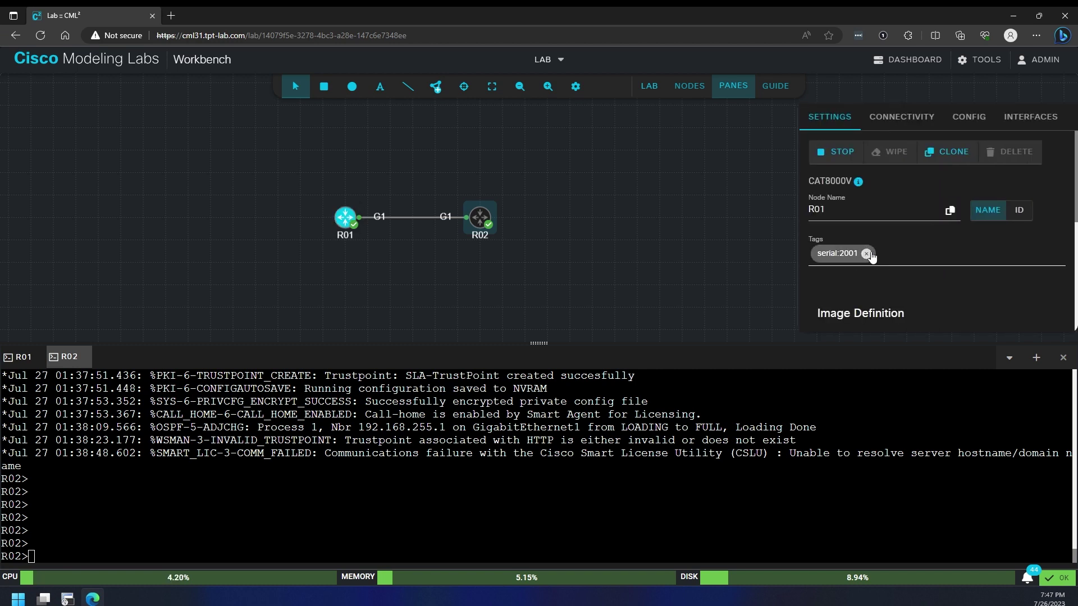
left_click(67, 598)
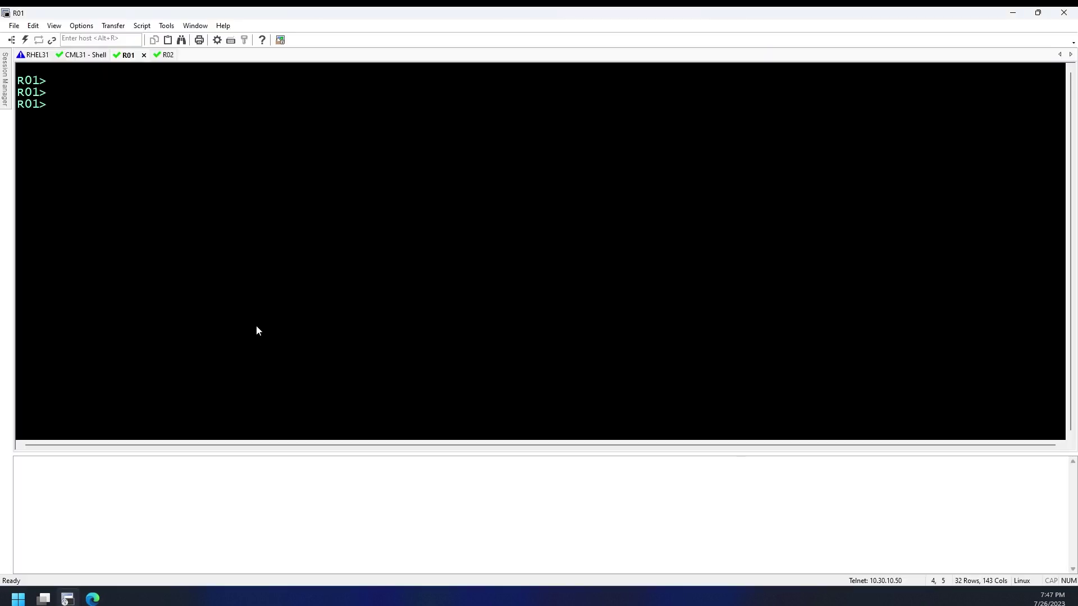
key("Return")
key("Return")
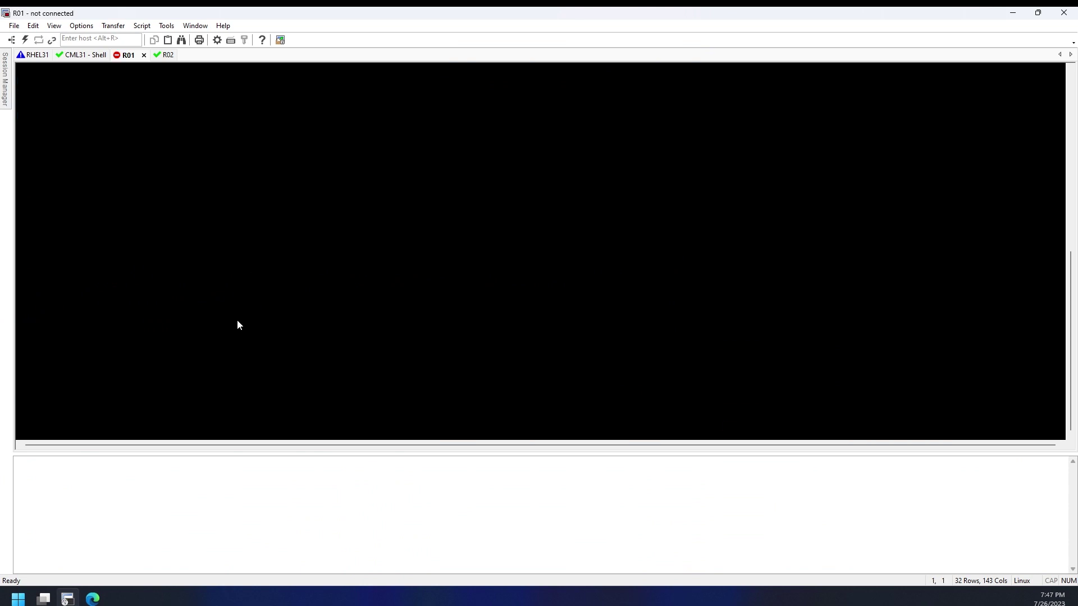
Step: Tag R01 with serial:2001 again in the workbench
left_click(92, 598)
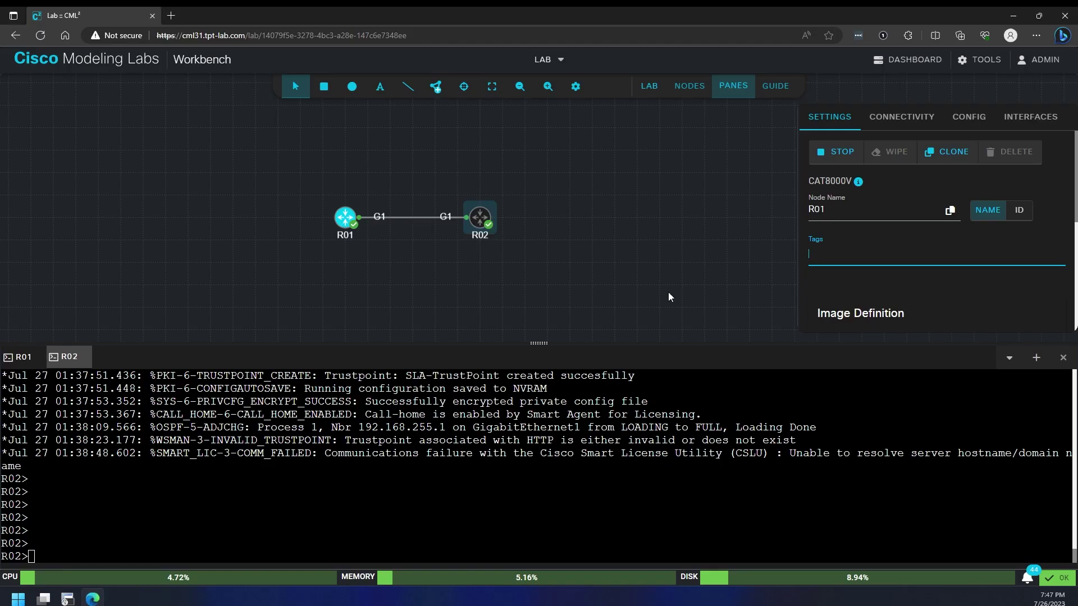
left_click(846, 263)
type("serial:200")
key("Return")
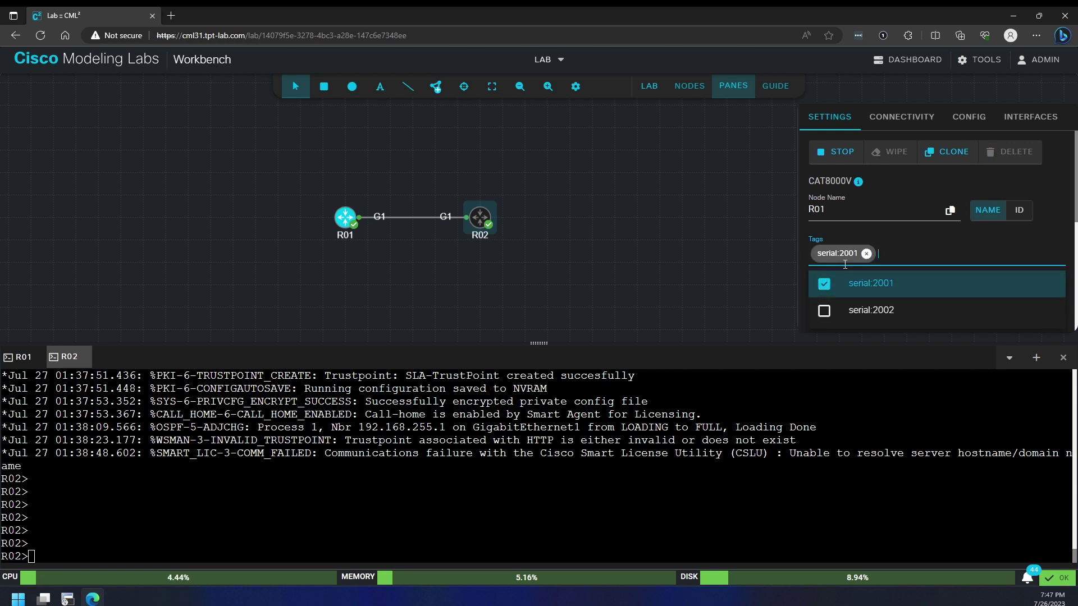
Step: Reconnect the R01 session in SecureCRT and bring back its prompt
left_click(68, 599)
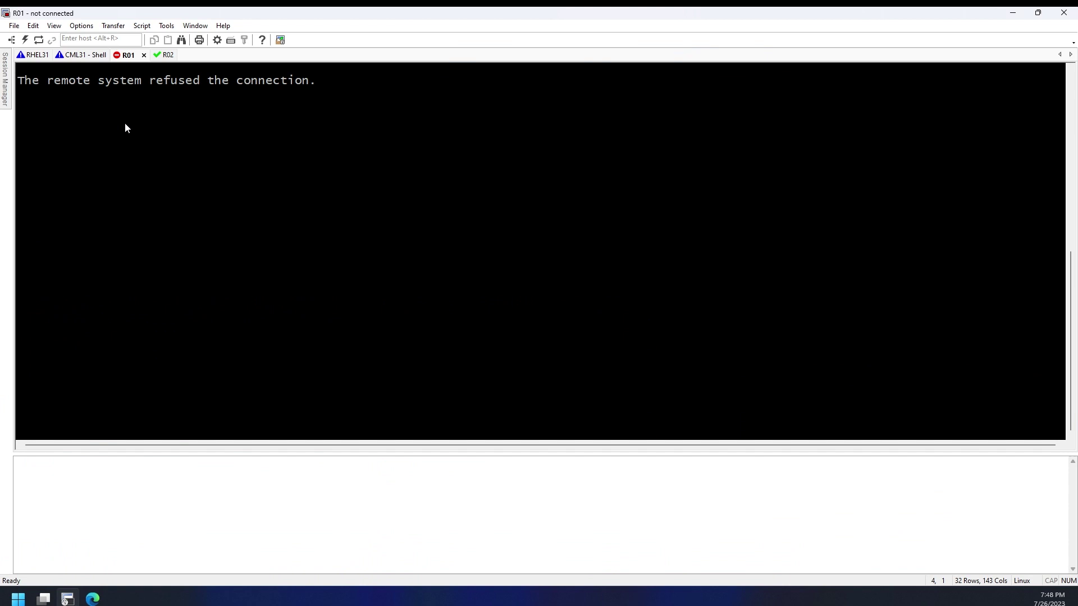
right_click(127, 55)
left_click(153, 89)
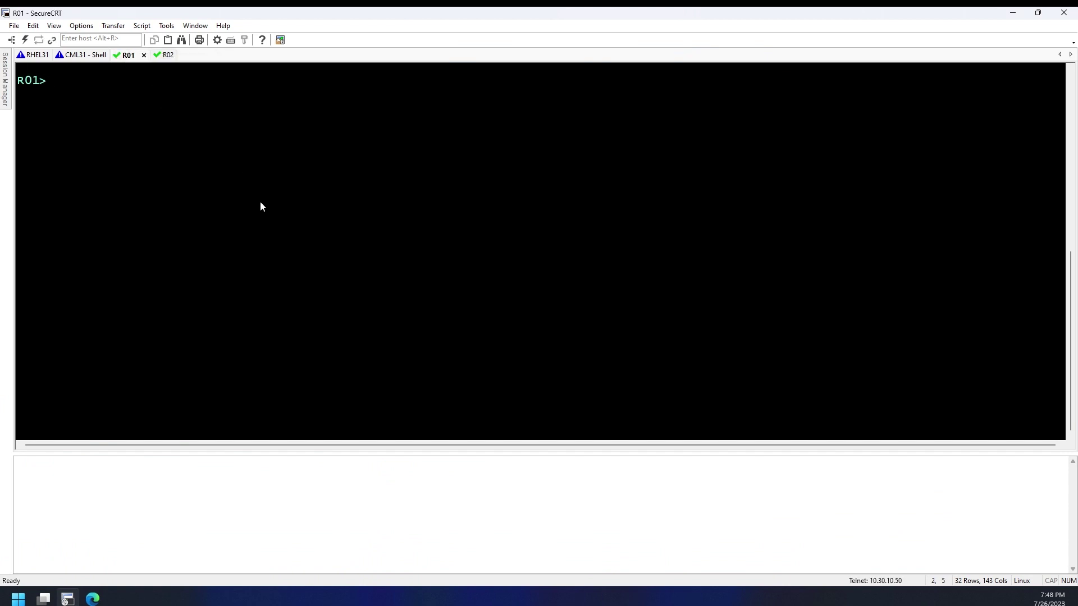
key("Return")
key("Return")
Step: Delete R01's serial:2001 tag chip and add pat:2001:22 in its place
left_click(93, 598)
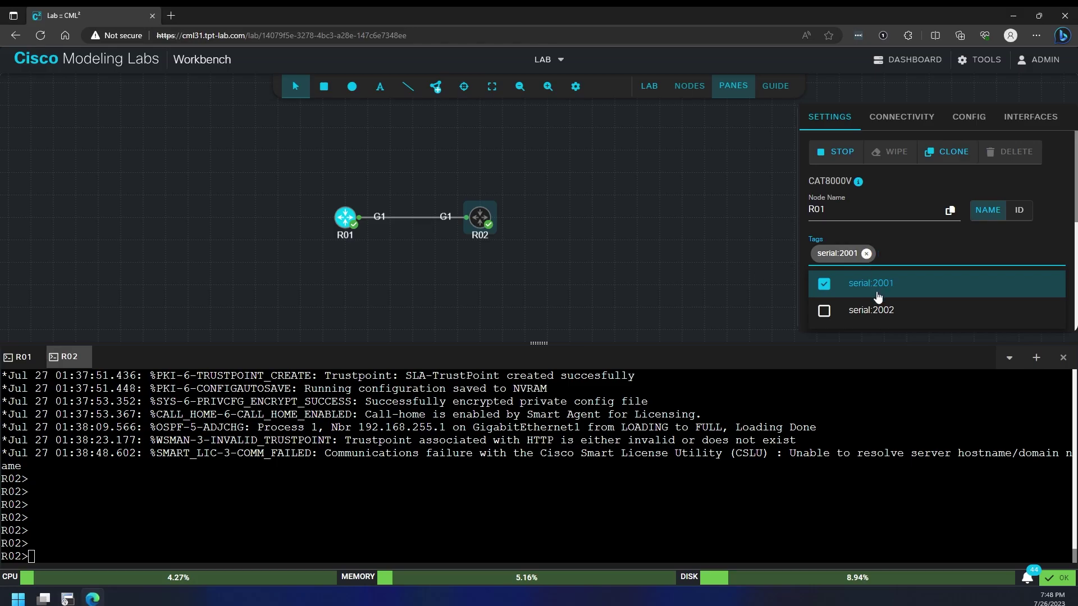
left_click(866, 253)
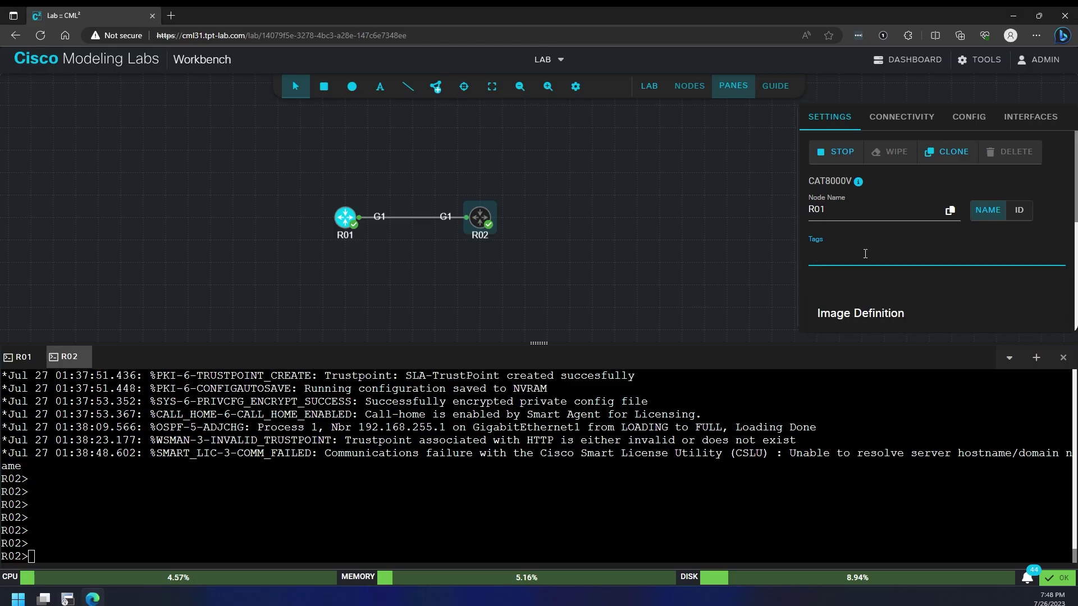
left_click(865, 253)
type("pat:2001:22")
key("Return")
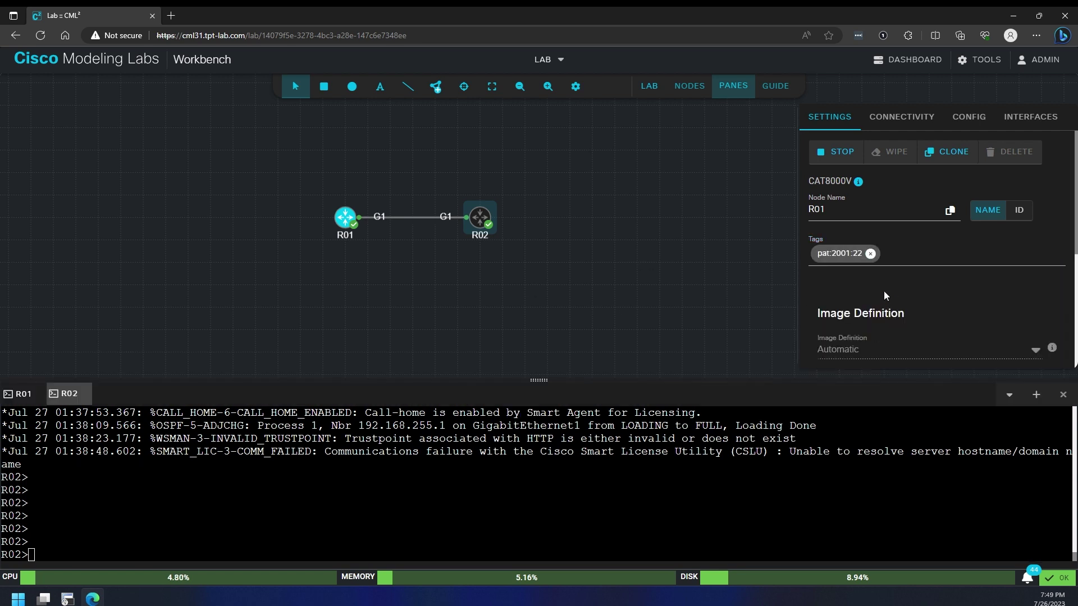